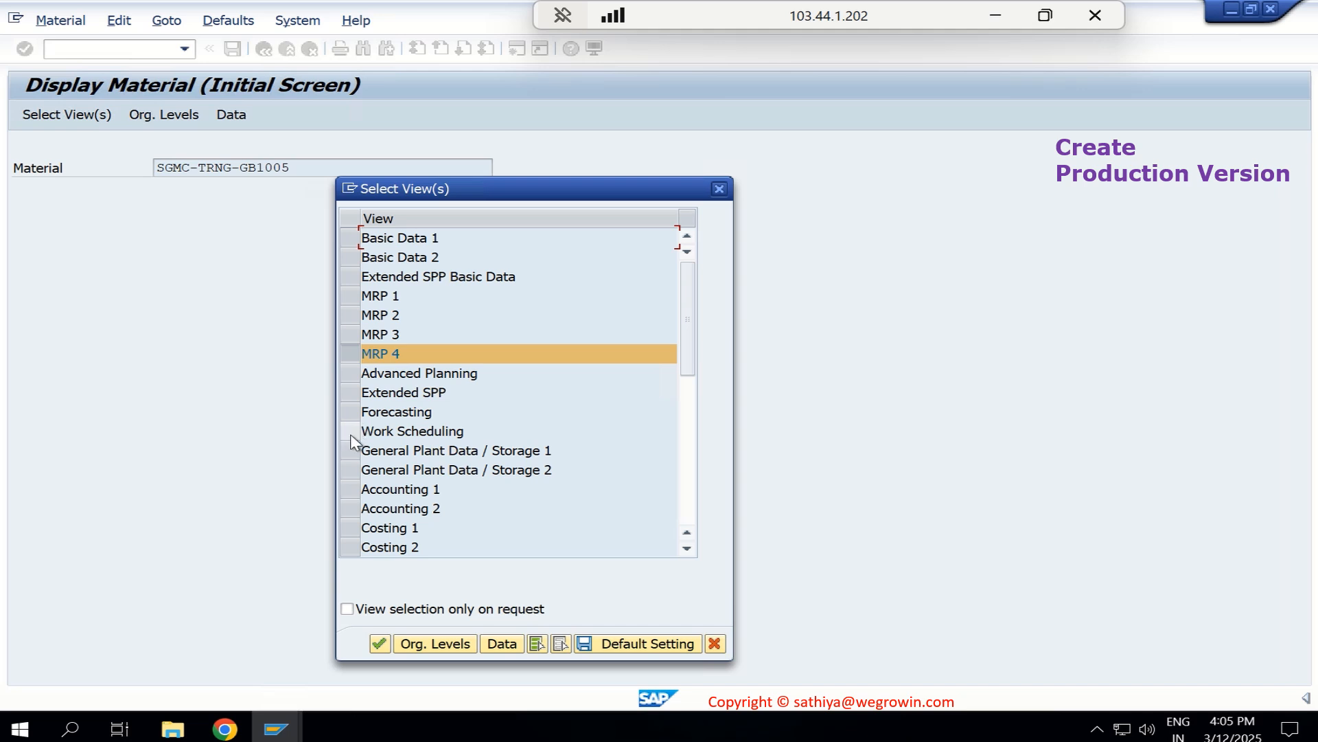
- Open the MRP 4 and Work Scheduling views of material SGMC-TRNG-GB1005 and check the production version overview from MRP 4
{"action": "left_click", "coordinate": [353, 431]}
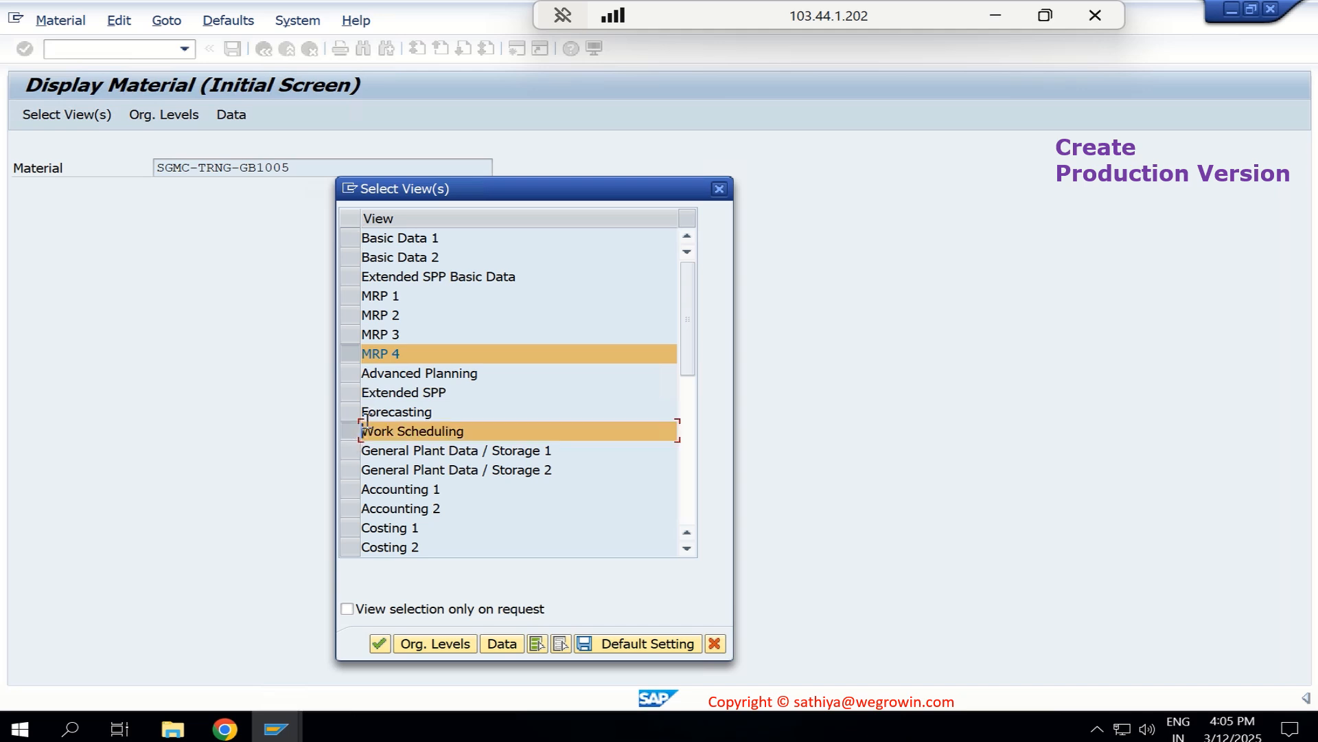
{"action": "key", "text": "Return"}
{"action": "key", "text": "Return"}
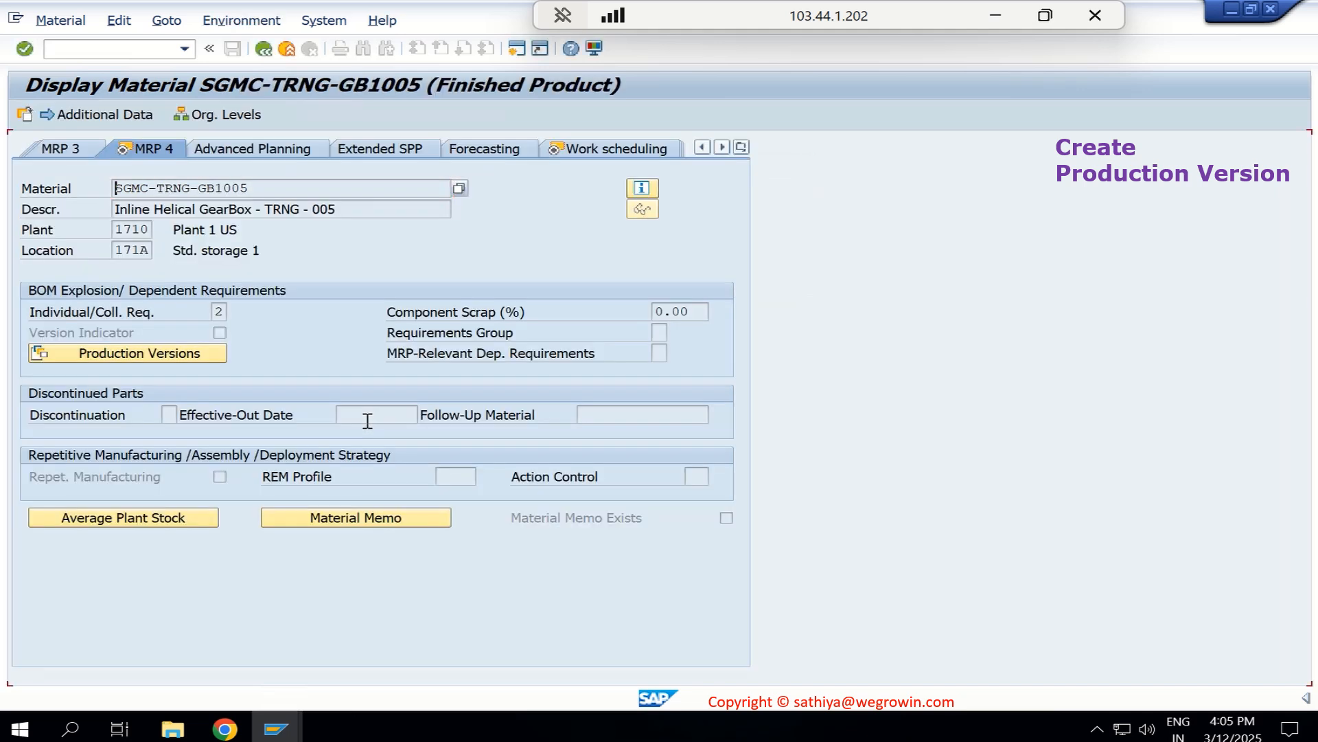
{"action": "left_click", "coordinate": [180, 354]}
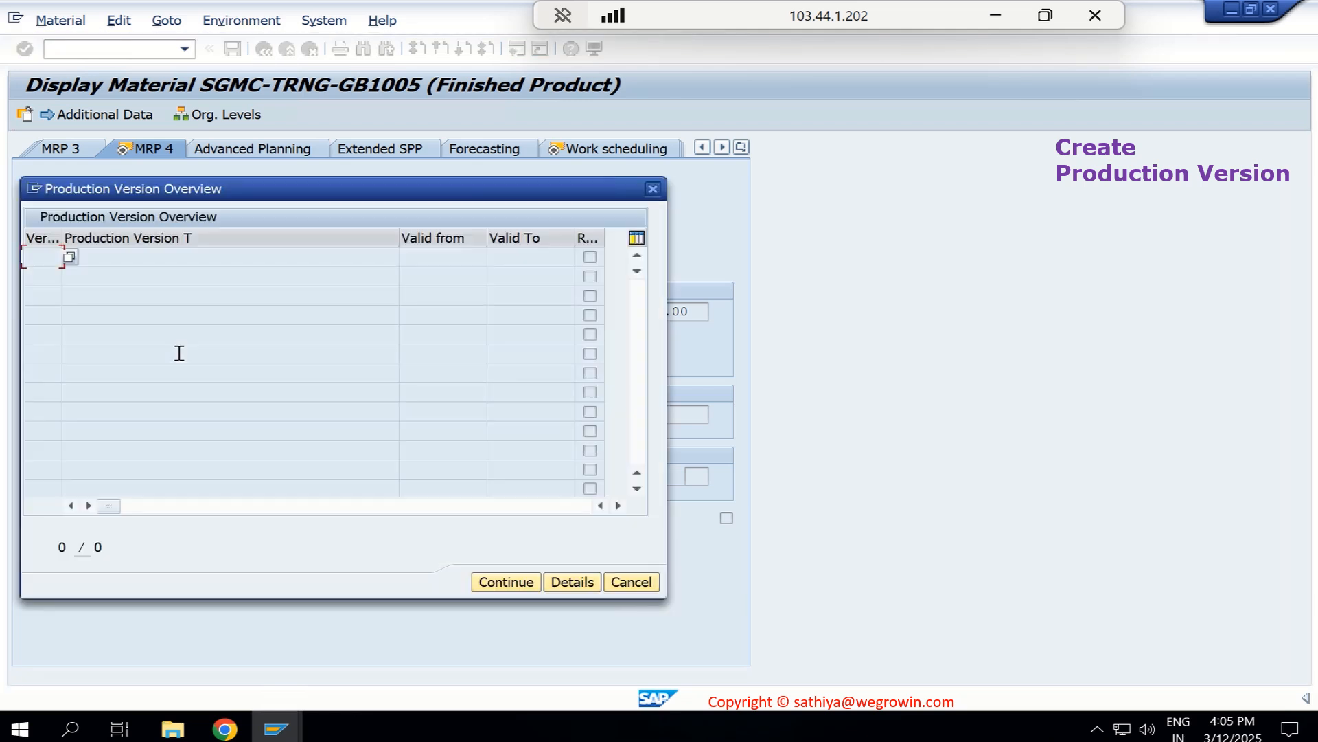
{"action": "left_click", "coordinate": [653, 190]}
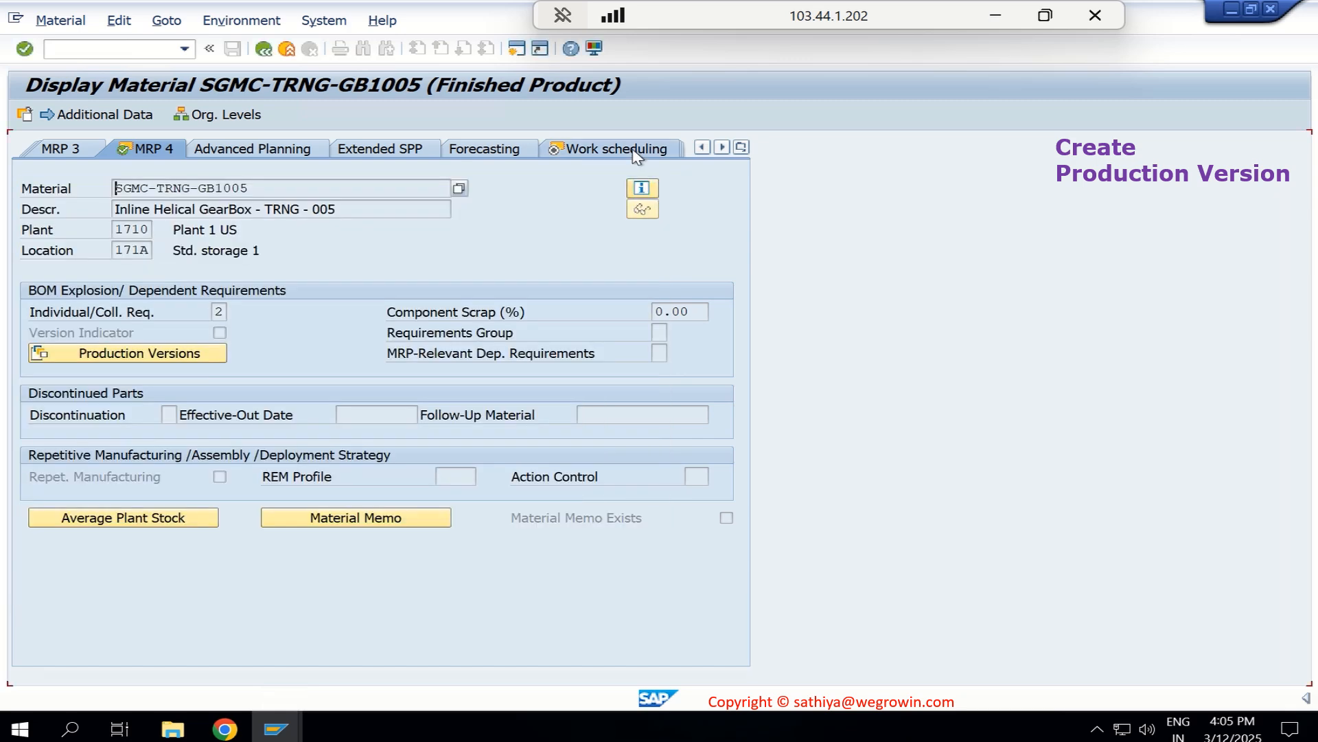
- Check the production version overview in the material's Work Scheduling view, then return to the initial material display screen
{"action": "left_click", "coordinate": [635, 153]}
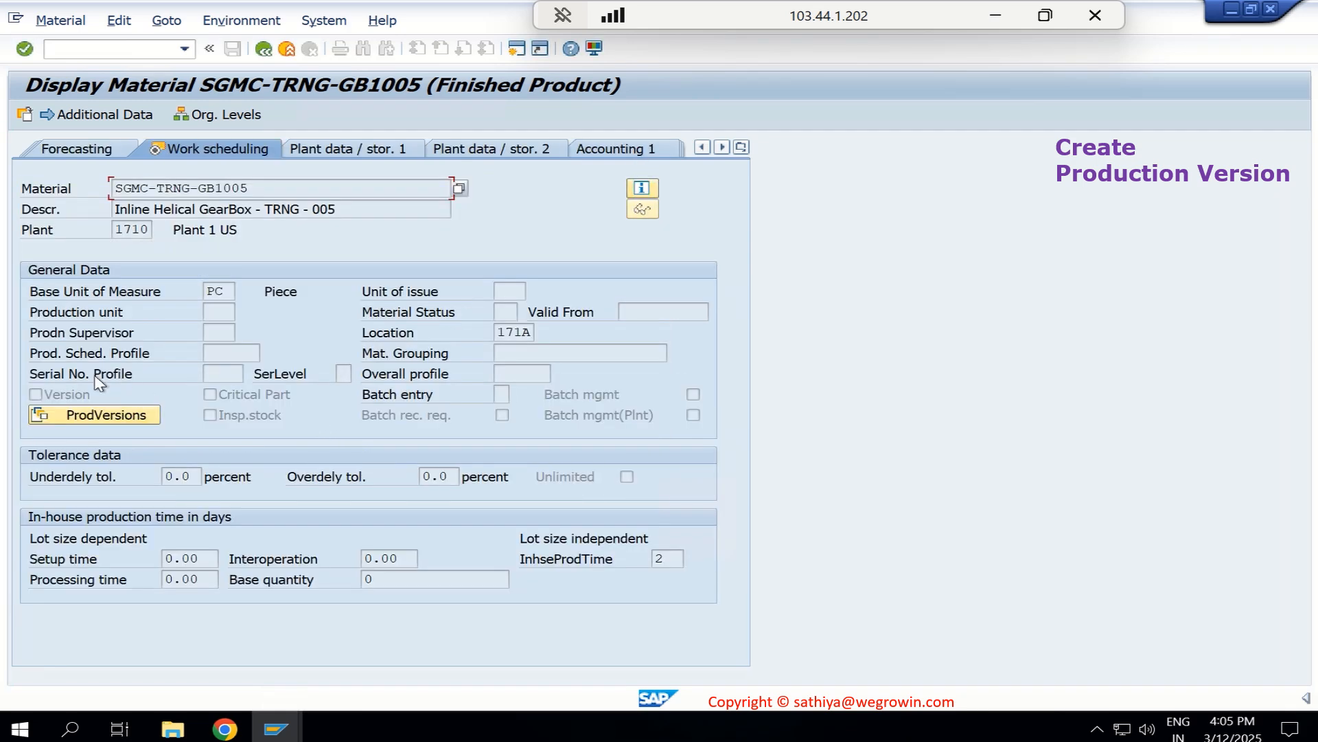
{"action": "left_click", "coordinate": [106, 417]}
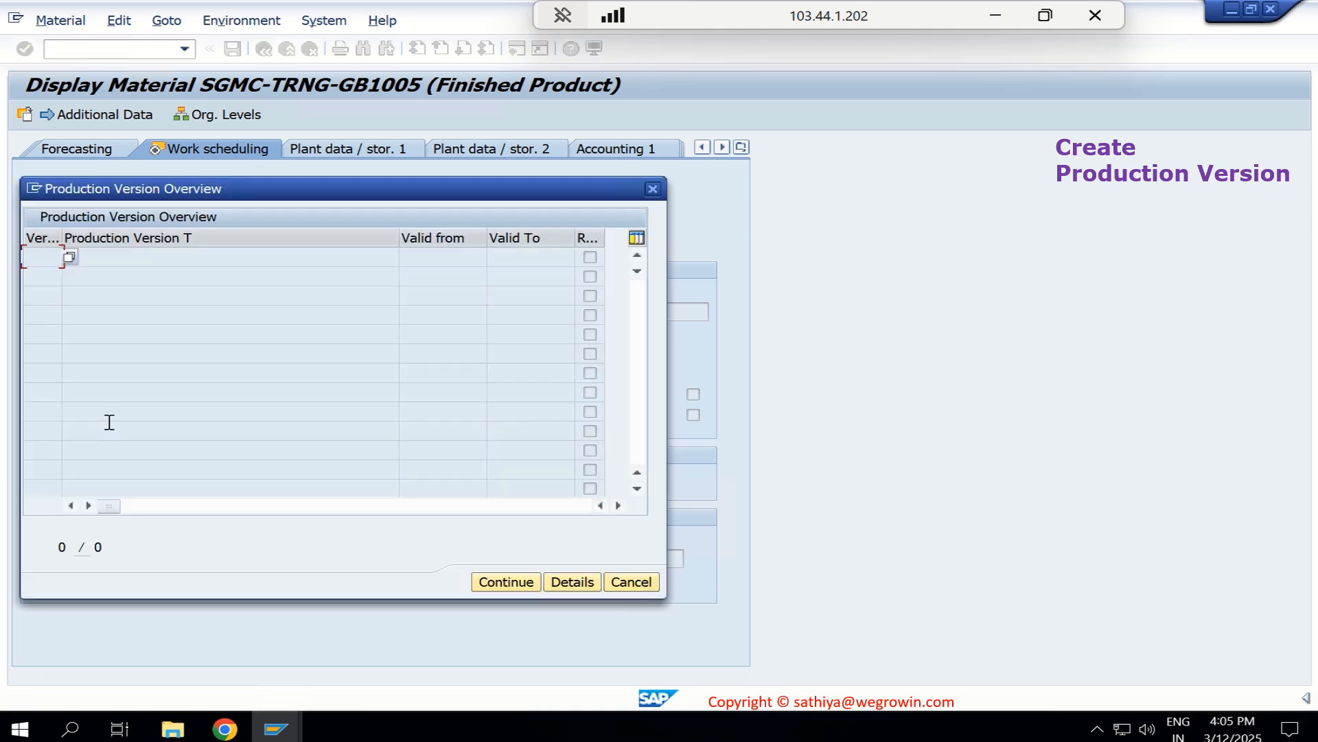
{"action": "left_click", "coordinate": [653, 189]}
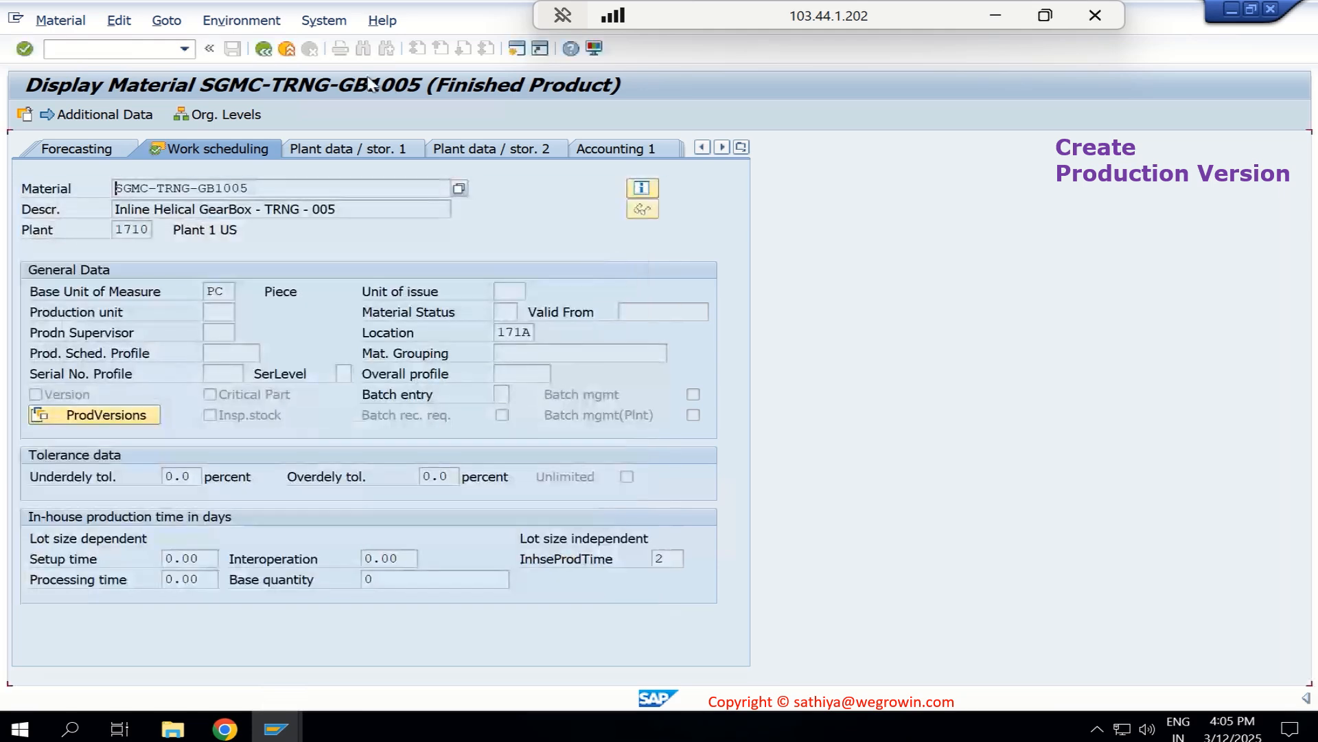
{"action": "left_click", "coordinate": [263, 49]}
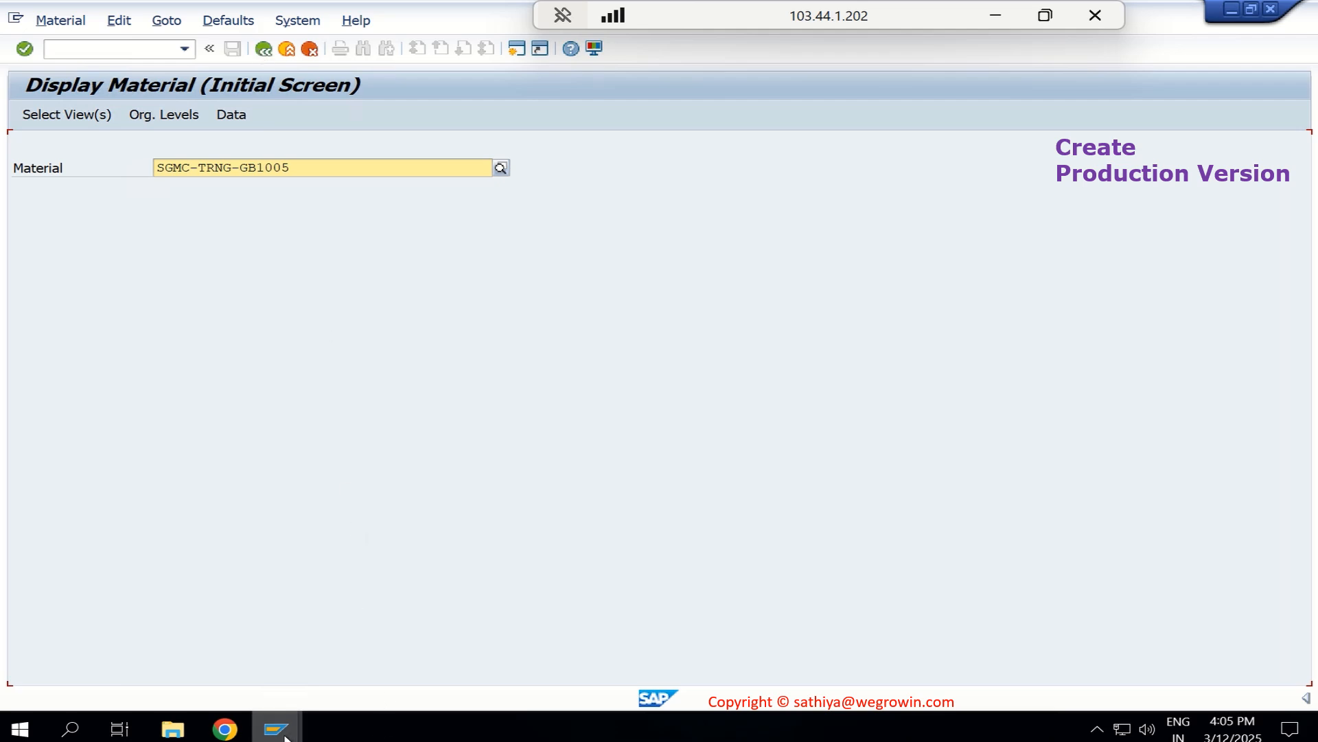
- Switch to the Display Material BOM session and display the usage 1 BOM of SGMC-TRNG-GB1005 in plant 1710
{"action": "mouse_move", "coordinate": [284, 736]}
{"action": "left_click", "coordinate": [405, 674]}
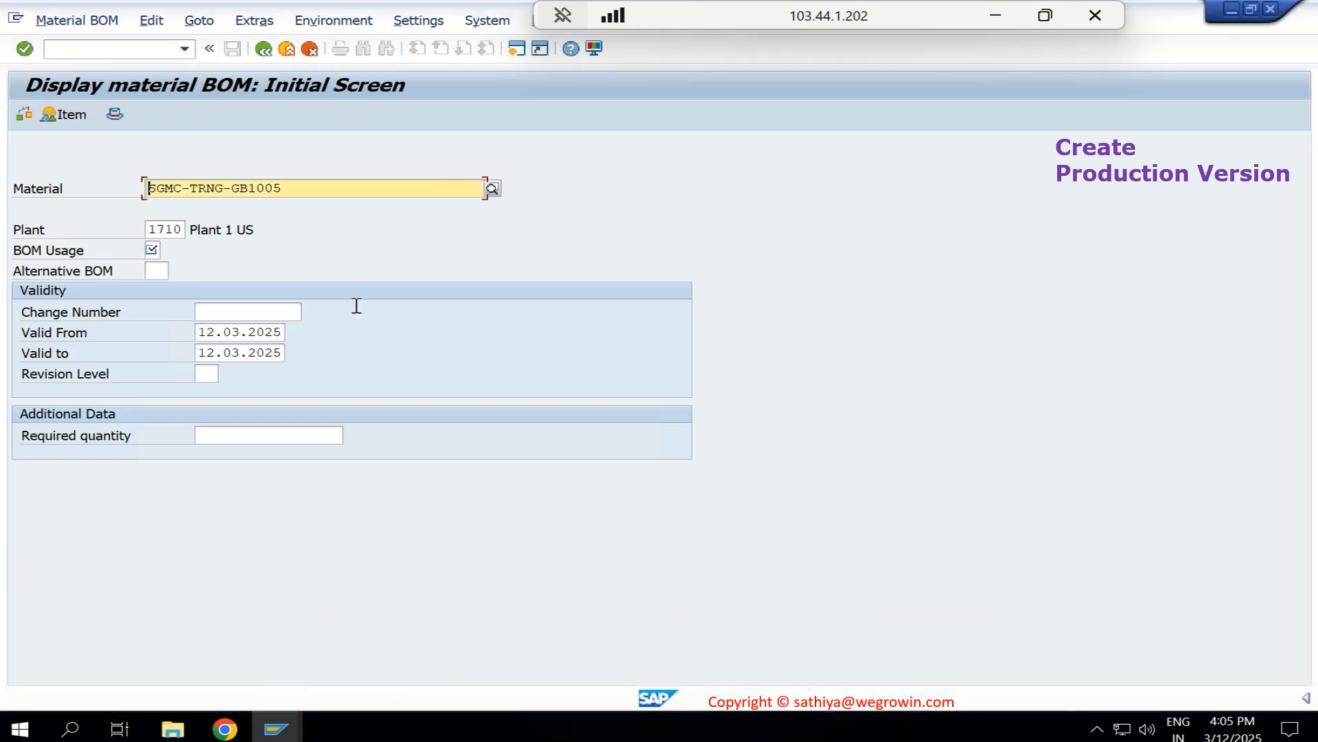
{"action": "left_click", "coordinate": [153, 252]}
{"action": "key", "text": "Return"}
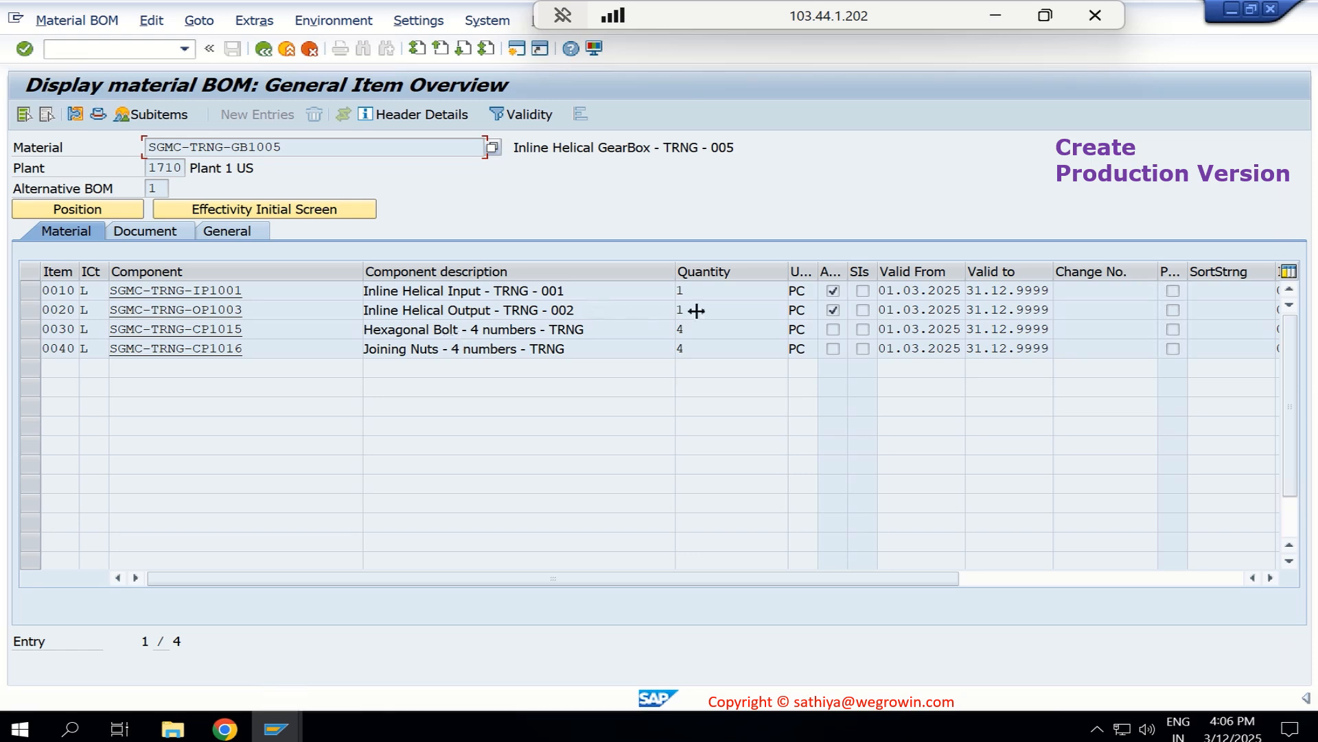
- View the BOM's header information and its effectivity filter, closing each dialog after checking it
{"action": "left_click", "coordinate": [451, 118]}
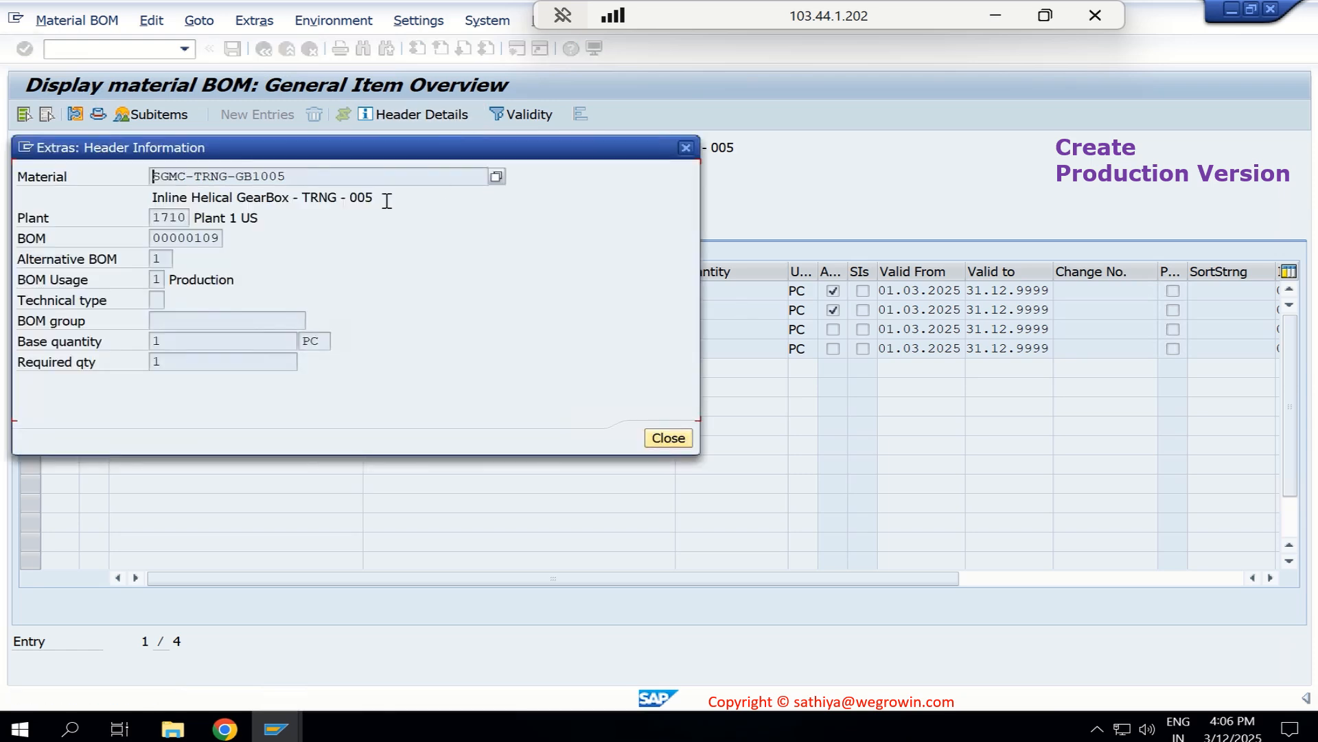
{"action": "left_click", "coordinate": [686, 148]}
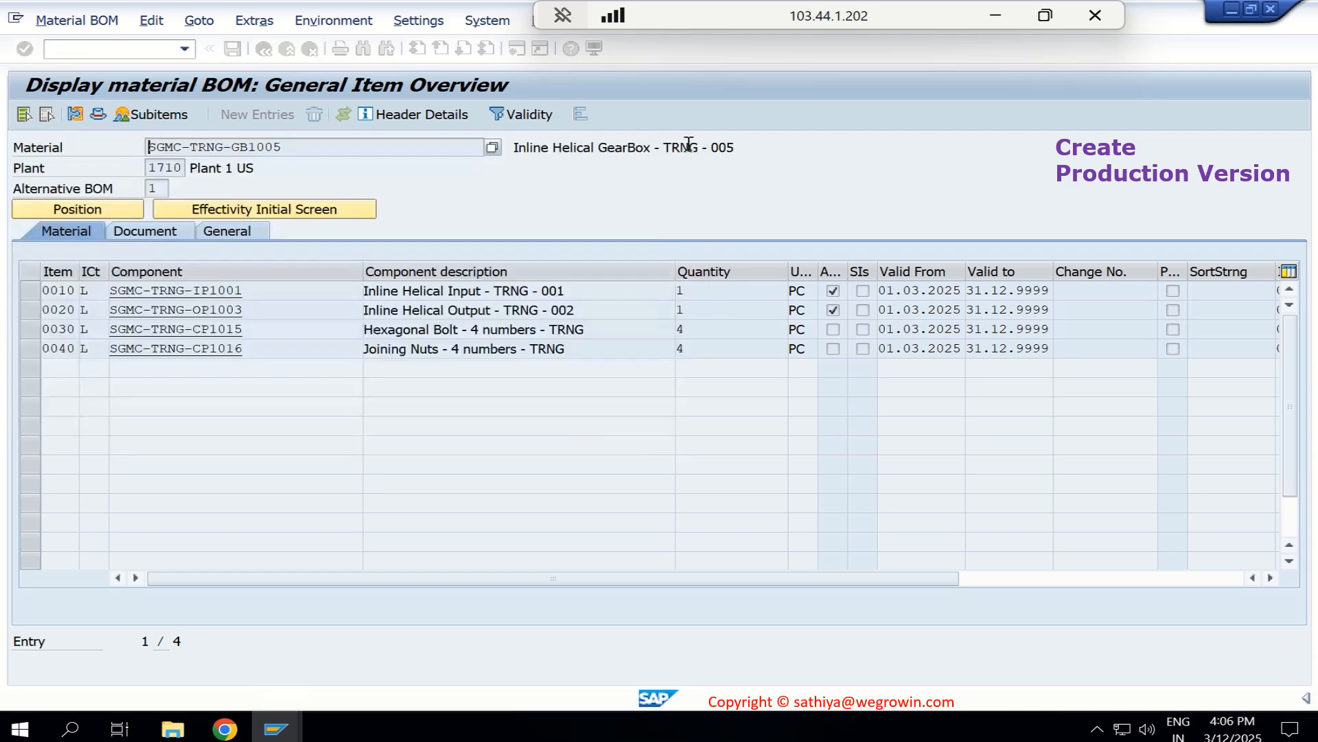
{"action": "left_click", "coordinate": [534, 115]}
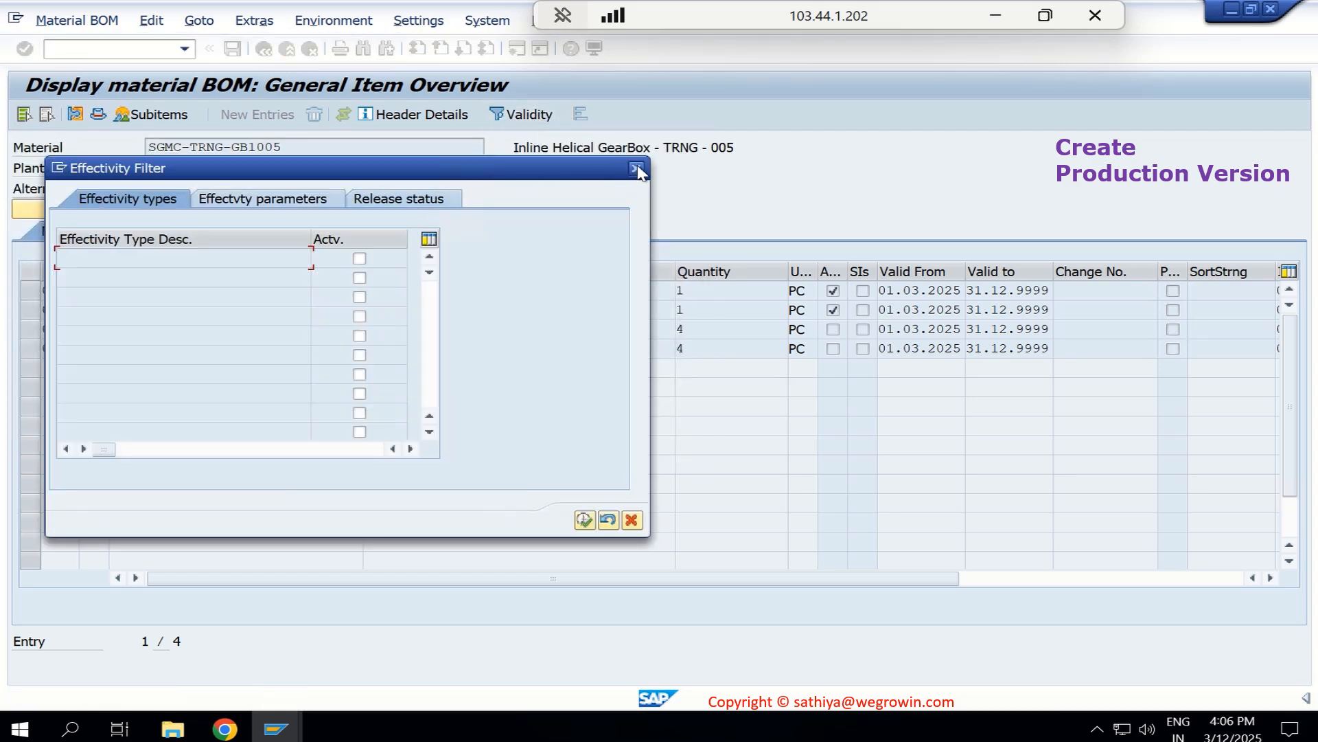
{"action": "left_click", "coordinate": [637, 169]}
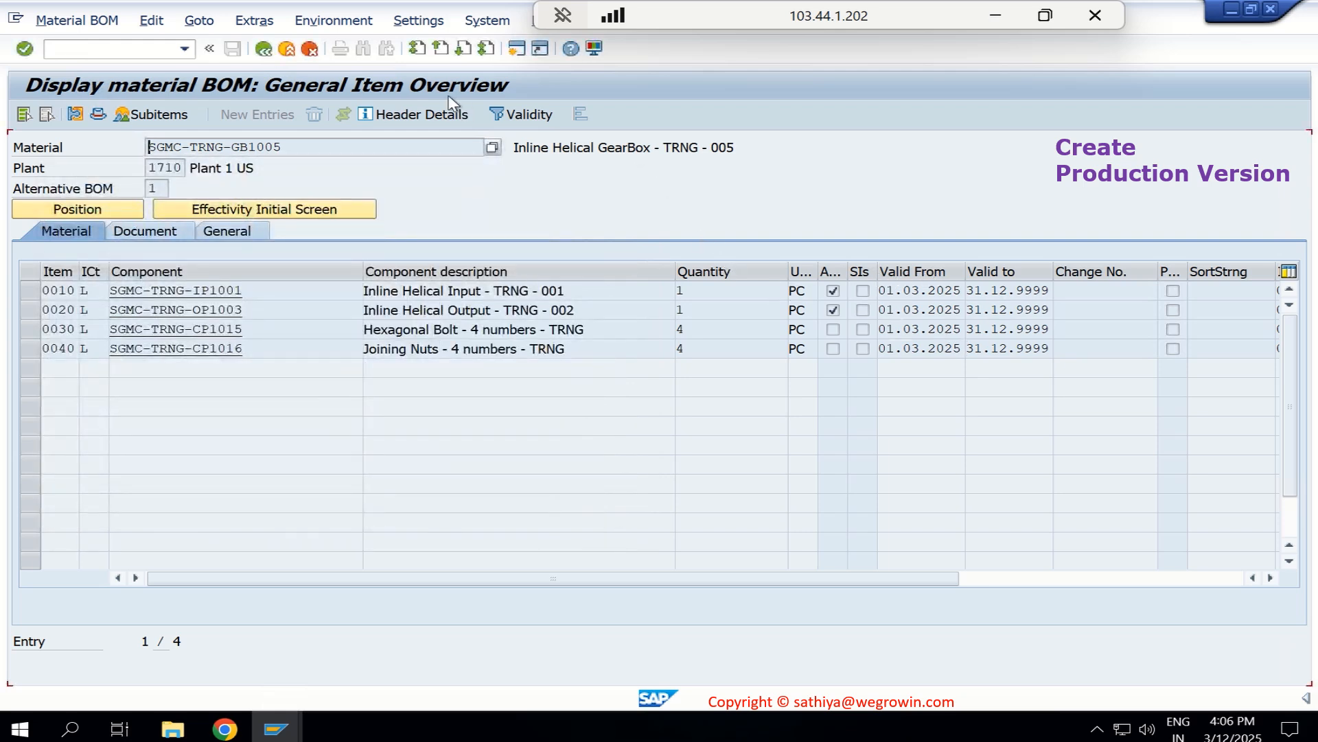
- Switch to the Display Routing session and show the routing header details for SGMC-TRNG-GB1005 in plant 1710
{"action": "left_click", "coordinate": [274, 729]}
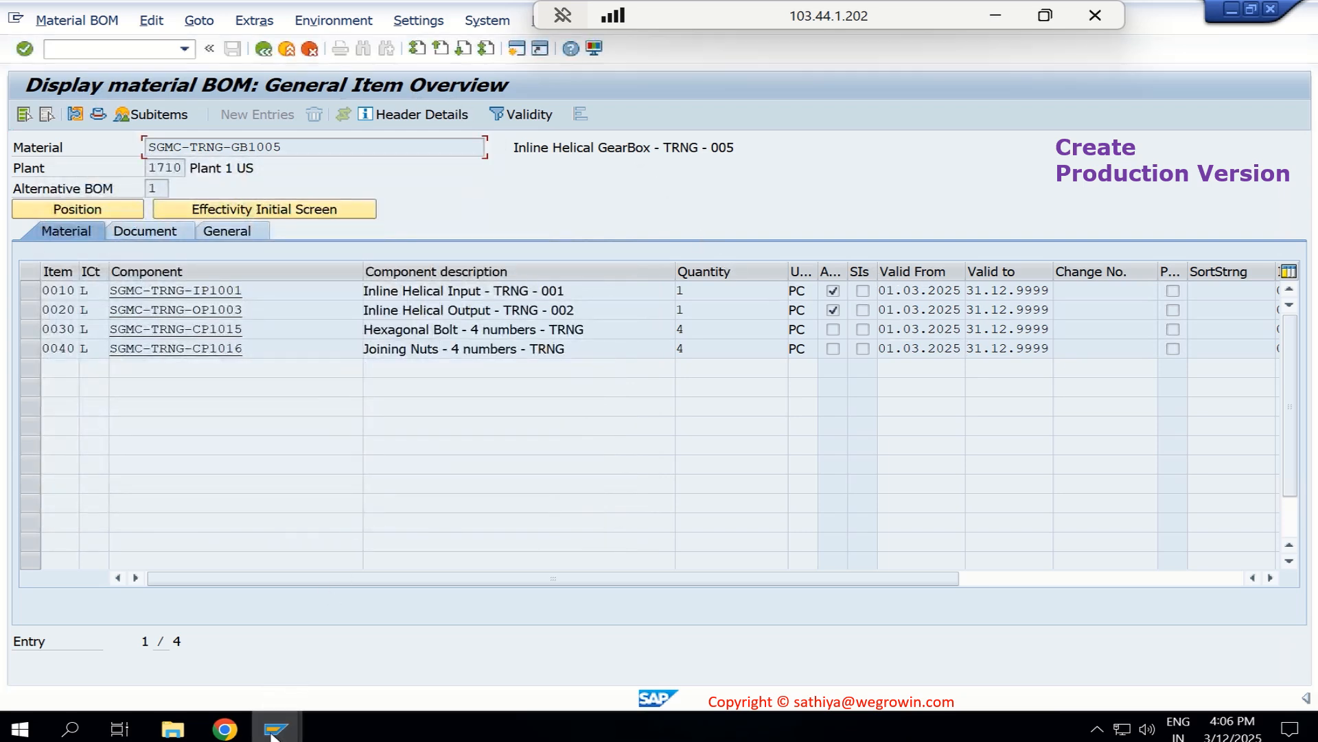
{"action": "left_click", "coordinate": [673, 658]}
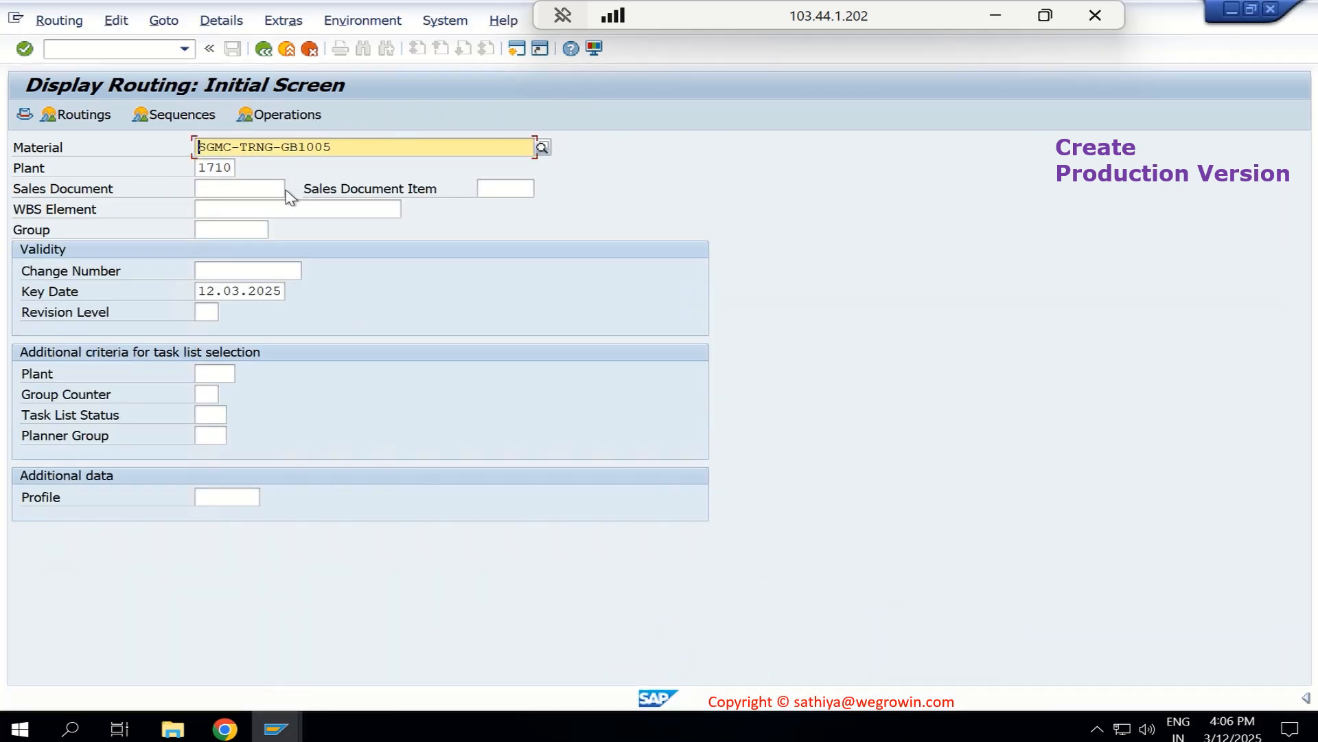
{"action": "left_click", "coordinate": [25, 115]}
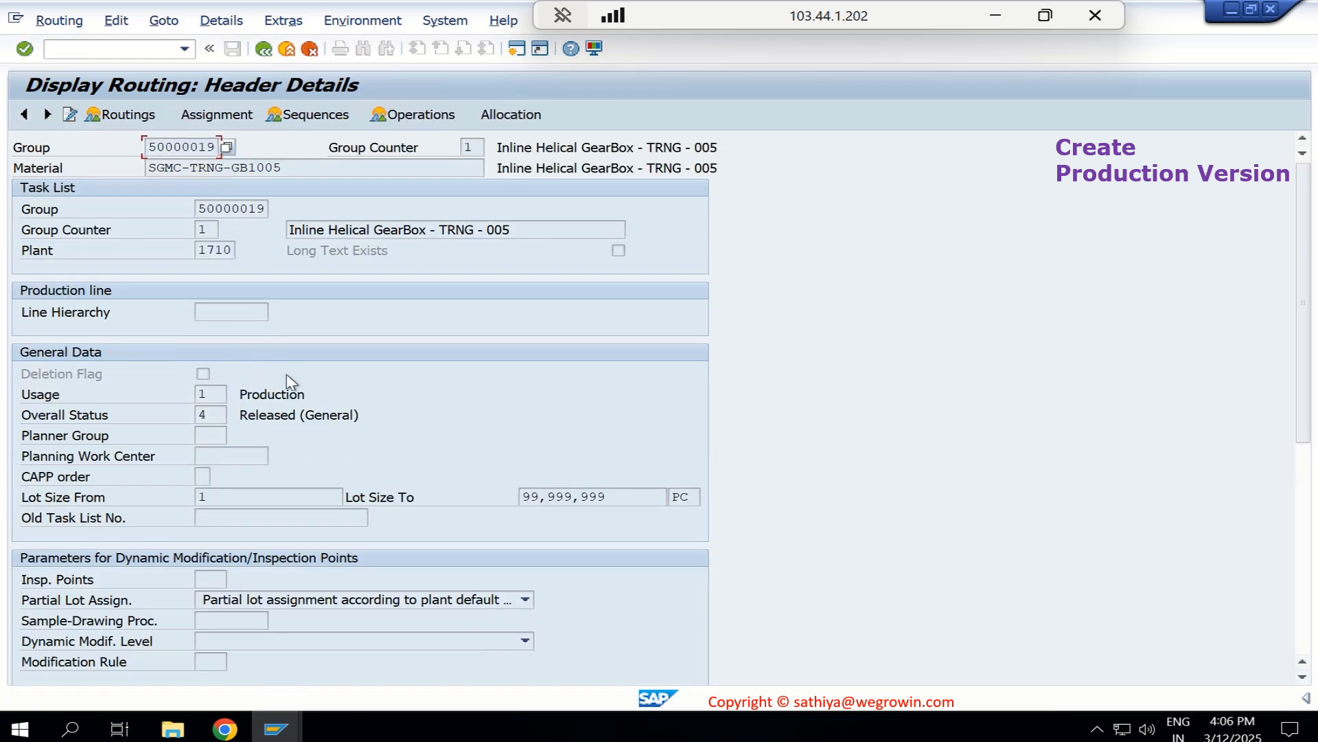
- Check the Valid From date in the routing header's administrative data and display the routing overview
{"action": "scroll", "coordinate": [287, 380], "scroll_direction": "down", "scroll_amount": 3}
{"action": "scroll", "coordinate": [287, 374], "scroll_direction": "down", "scroll_amount": 7}
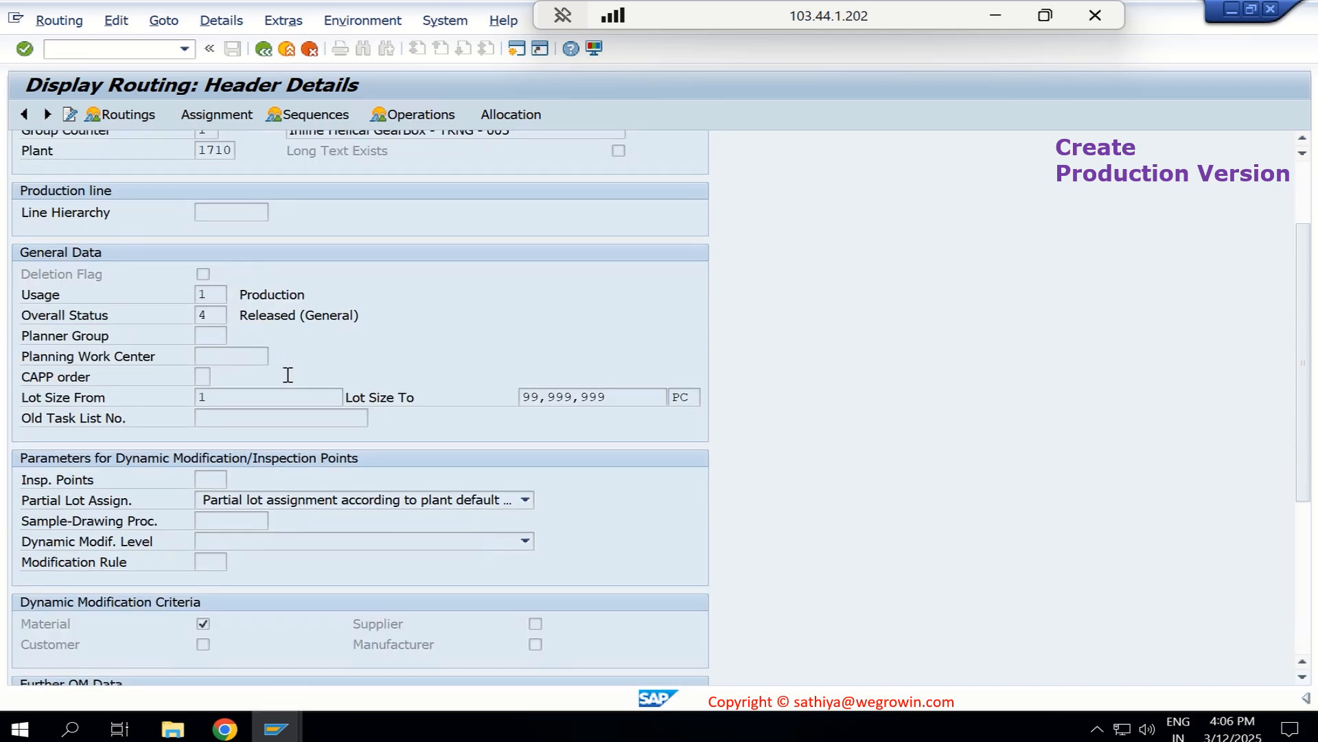
{"action": "scroll", "coordinate": [287, 375], "scroll_direction": "down", "scroll_amount": 2}
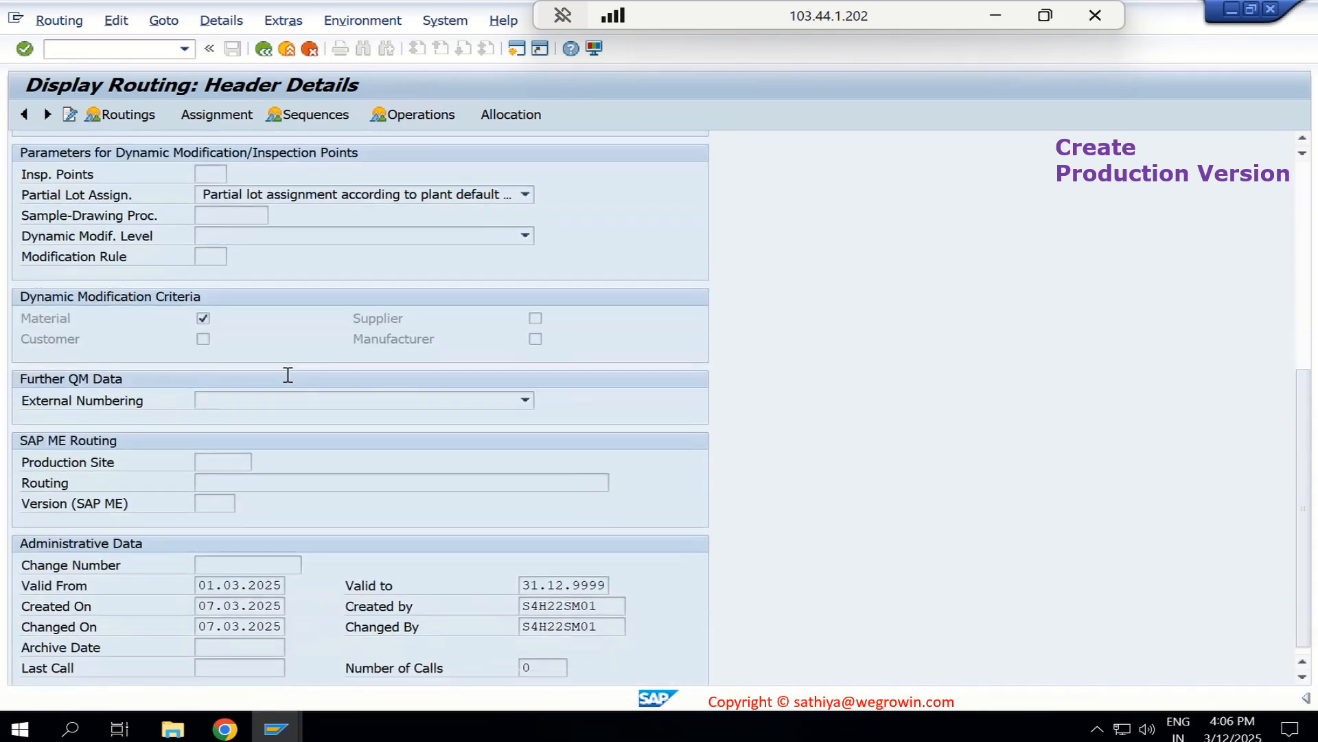
{"action": "left_click", "coordinate": [201, 576]}
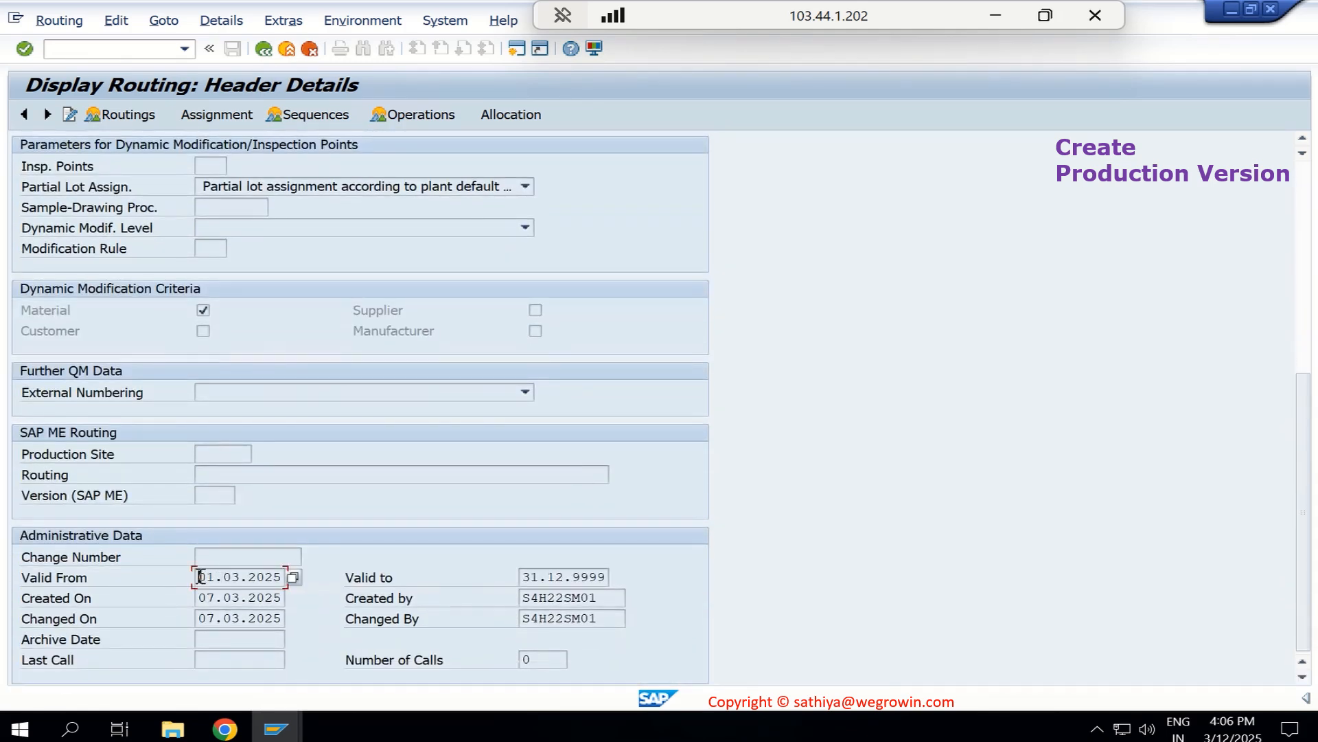
{"action": "left_click", "coordinate": [121, 574]}
{"action": "left_click", "coordinate": [234, 575]}
{"action": "left_click_drag", "start_coordinate": [198, 577], "coordinate": [302, 580]}
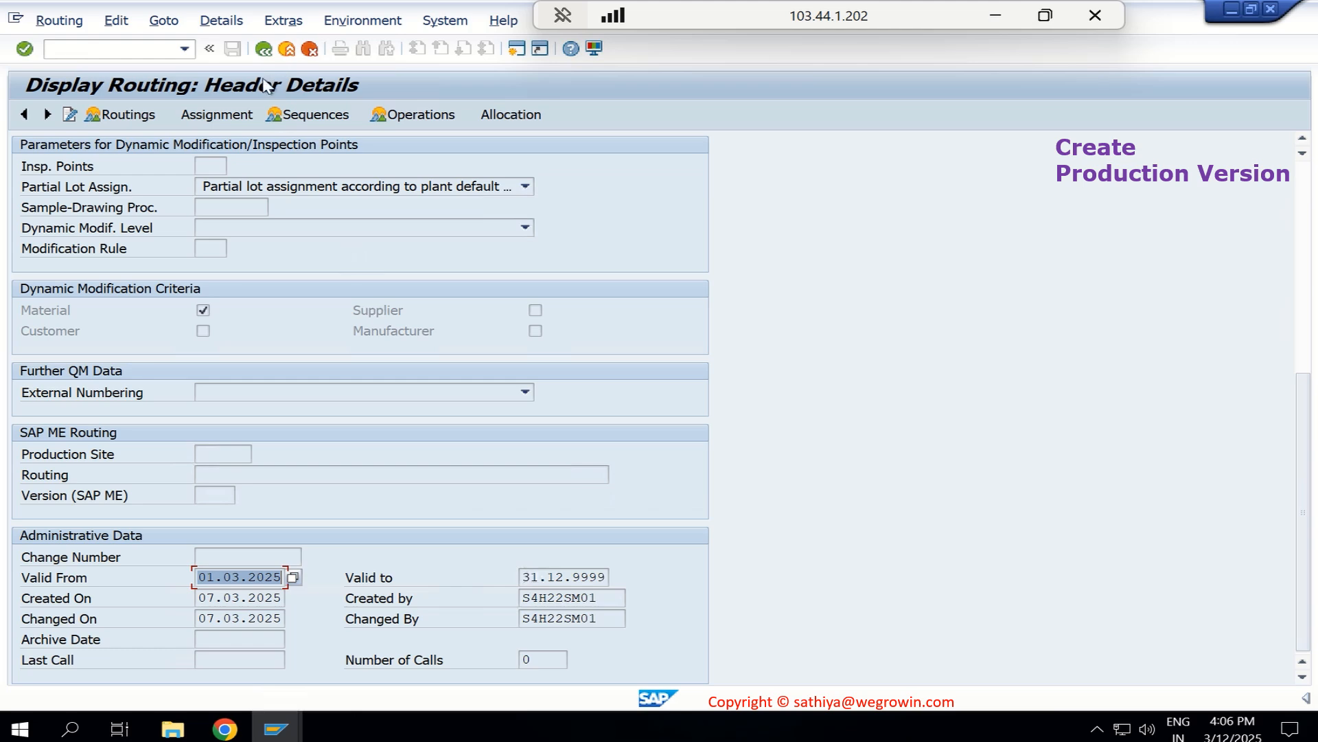
{"action": "left_click", "coordinate": [135, 116]}
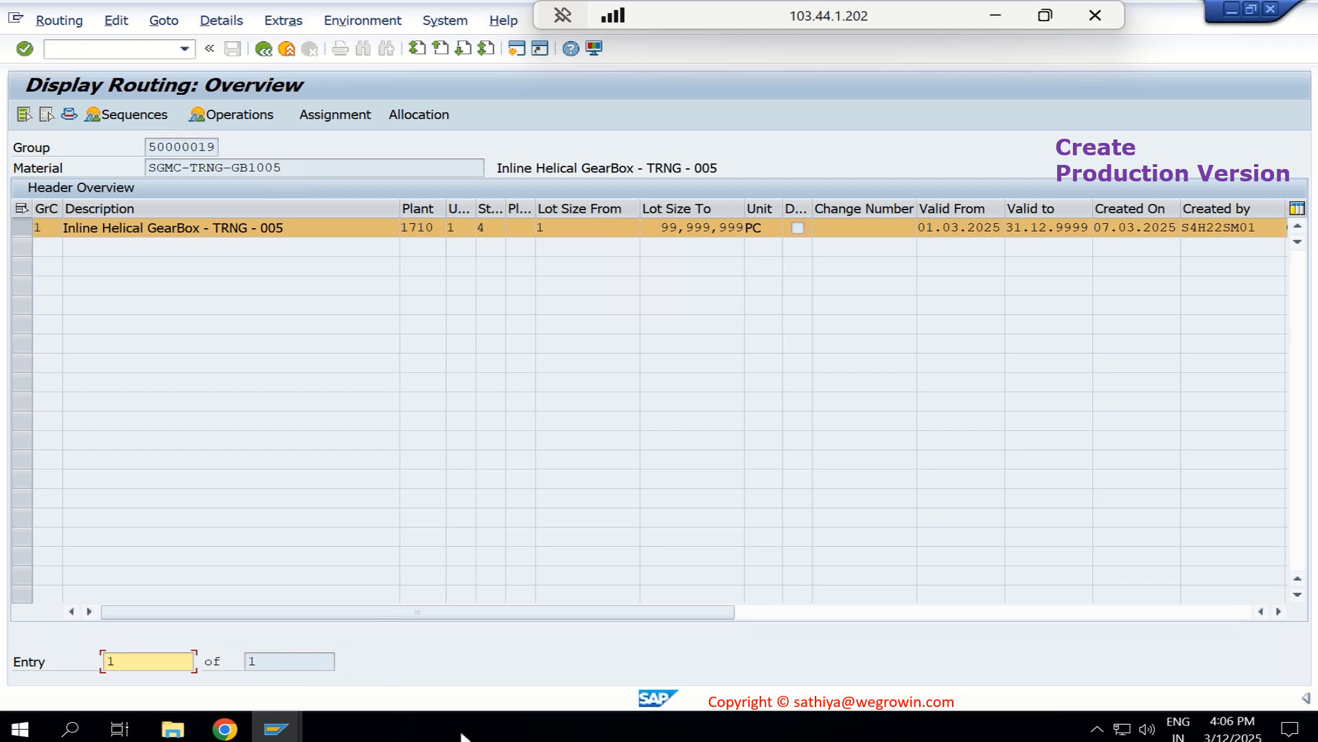
- Switch to the SAP Easy Access session and start transaction C223 - Production Versions
{"action": "left_click", "coordinate": [275, 730]}
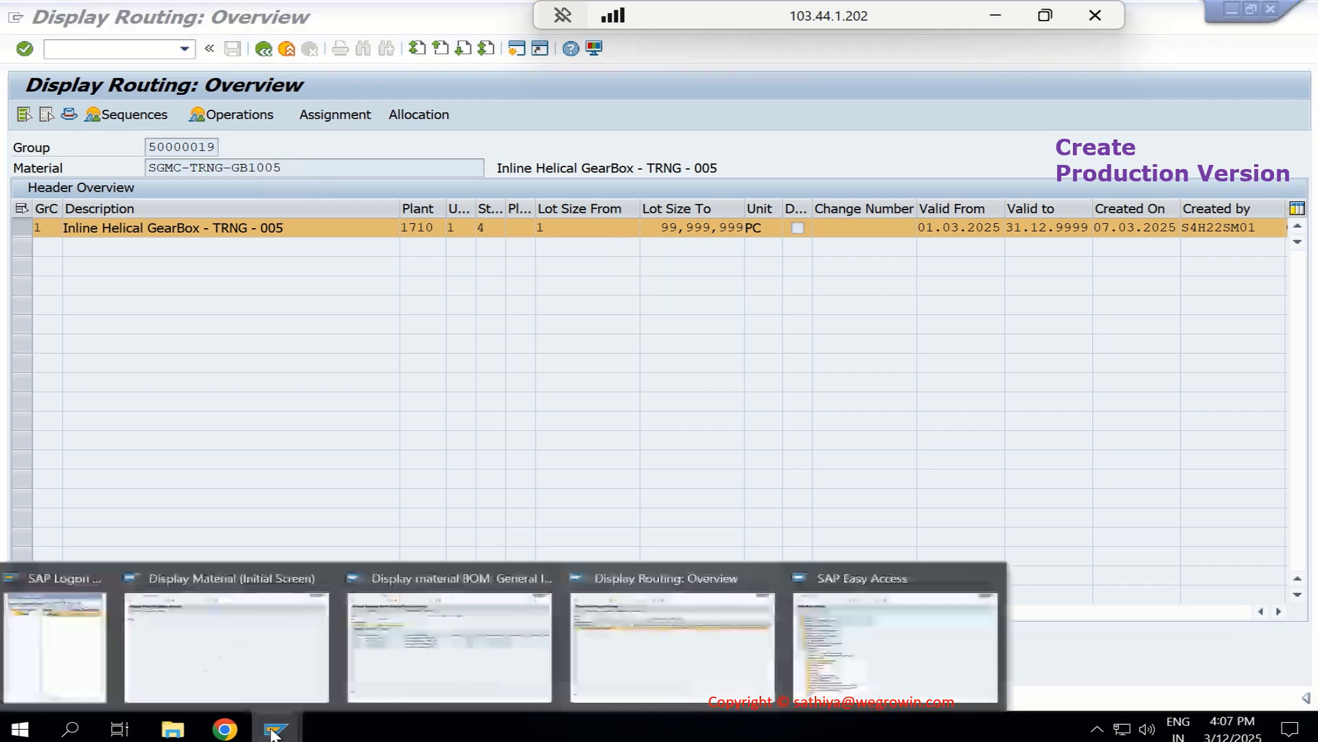
{"action": "left_click", "coordinate": [849, 671]}
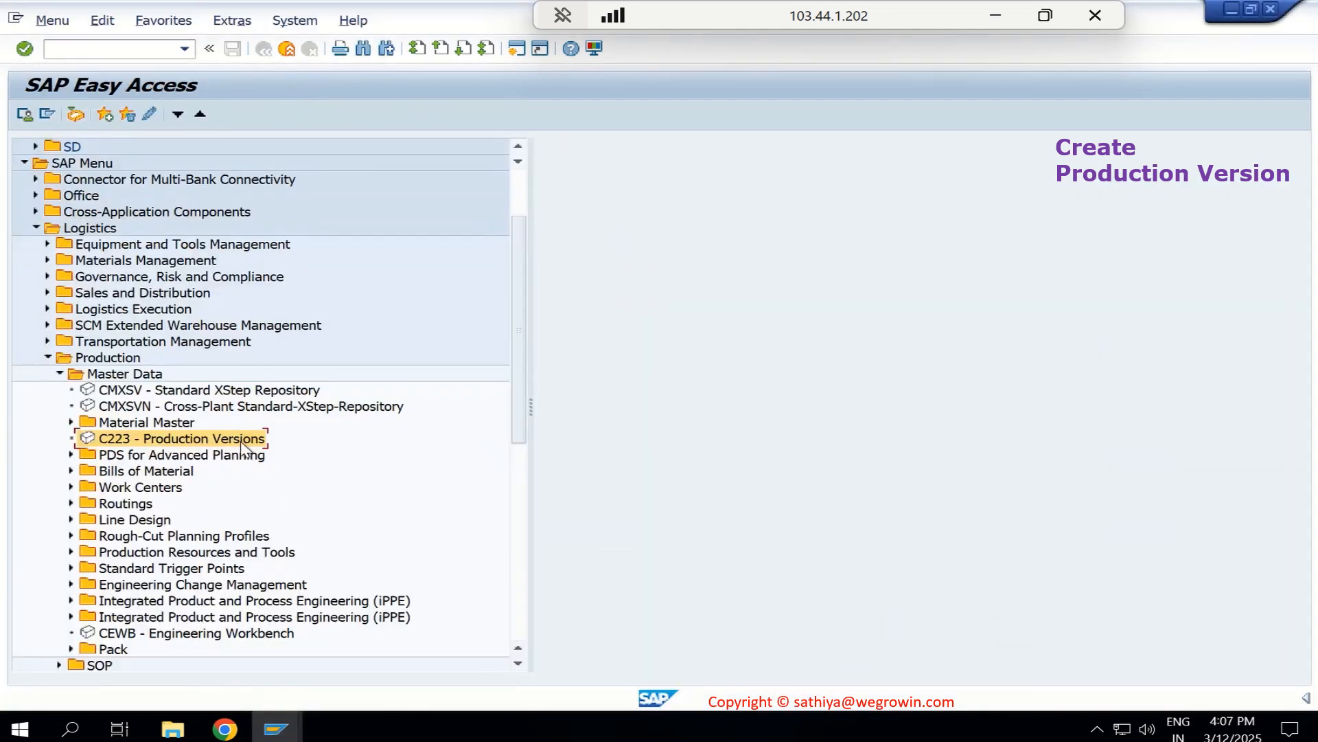
{"action": "double_click", "coordinate": [240, 443]}
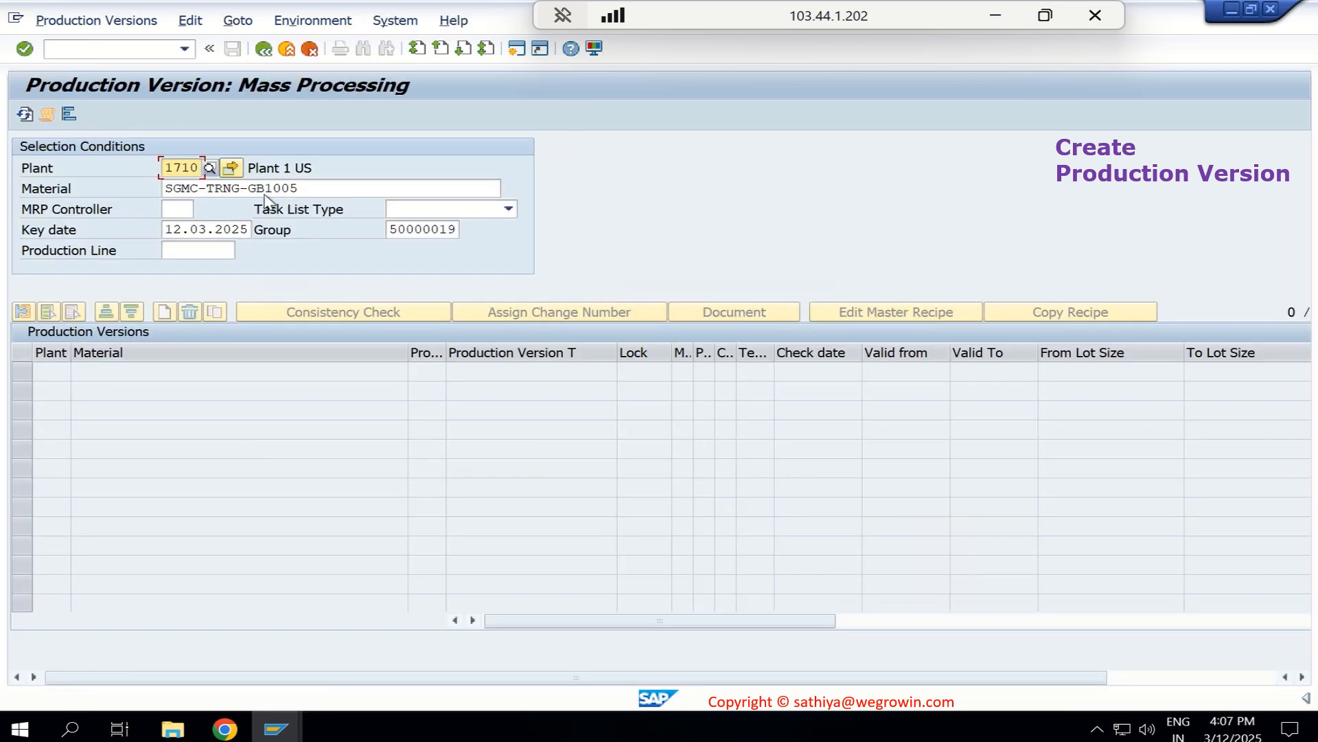
- Clear the group from the selection conditions and look up production versions for SGMC-TRNG-GB1005 in plant 1710
{"action": "left_click", "coordinate": [426, 226]}
{"action": "double_click", "coordinate": [426, 225]}
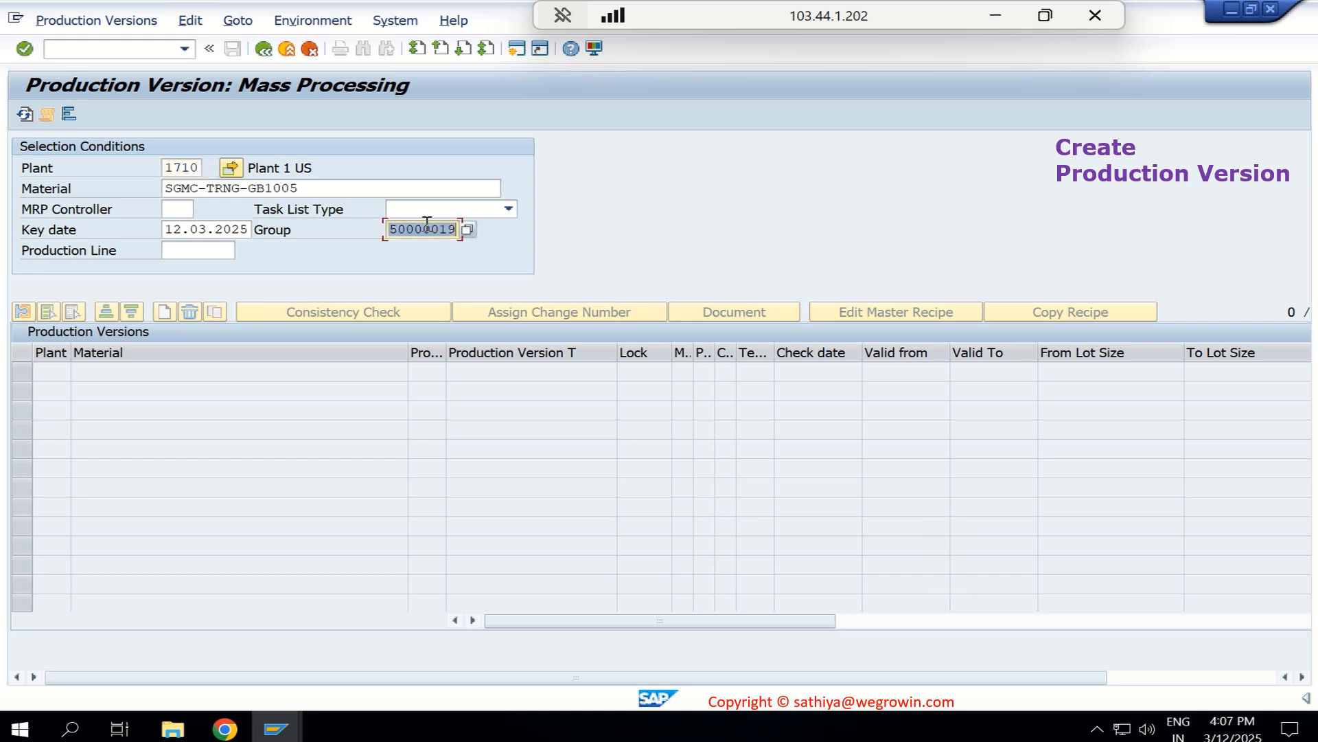
{"action": "key", "text": "Delete"}
{"action": "key", "text": "Return"}
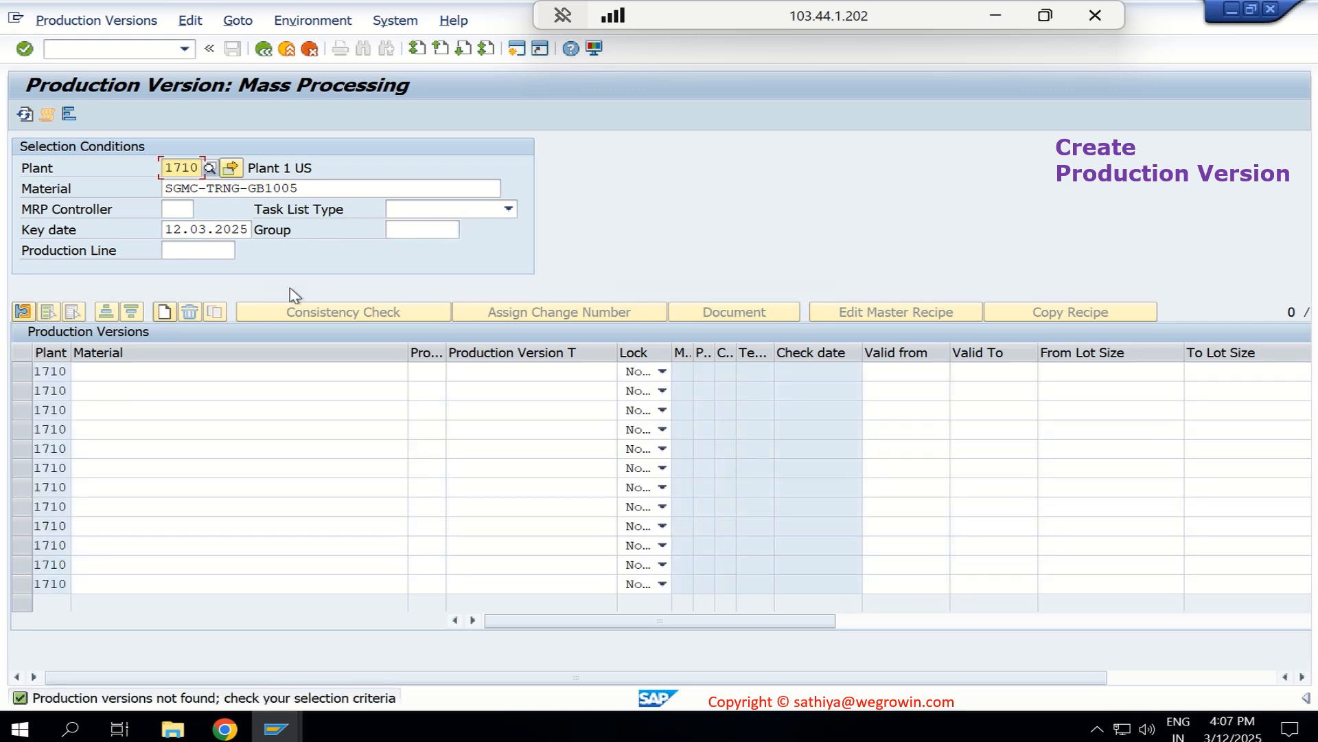
- Enter material SGMC-TRNG-GB1005 in the first row of the production versions table
{"action": "left_click", "coordinate": [273, 374]}
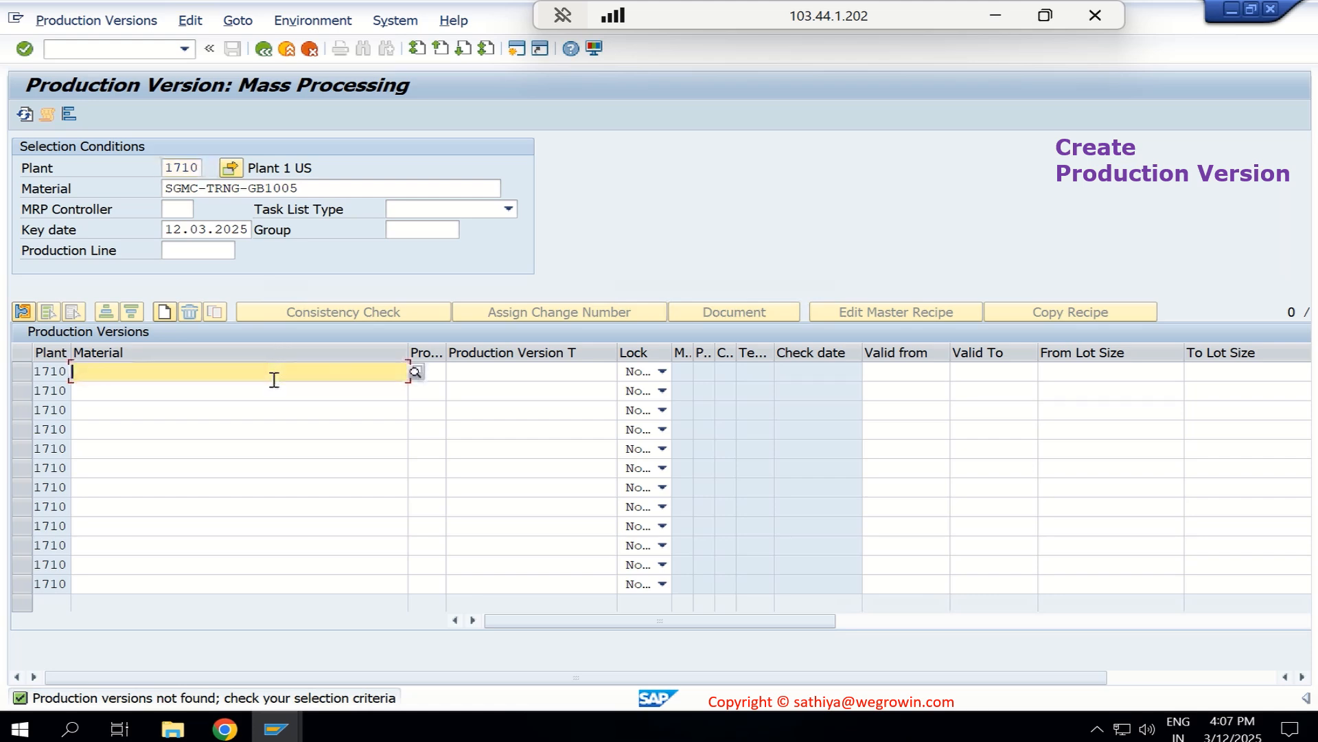
{"action": "type", "text": "SGMC"}
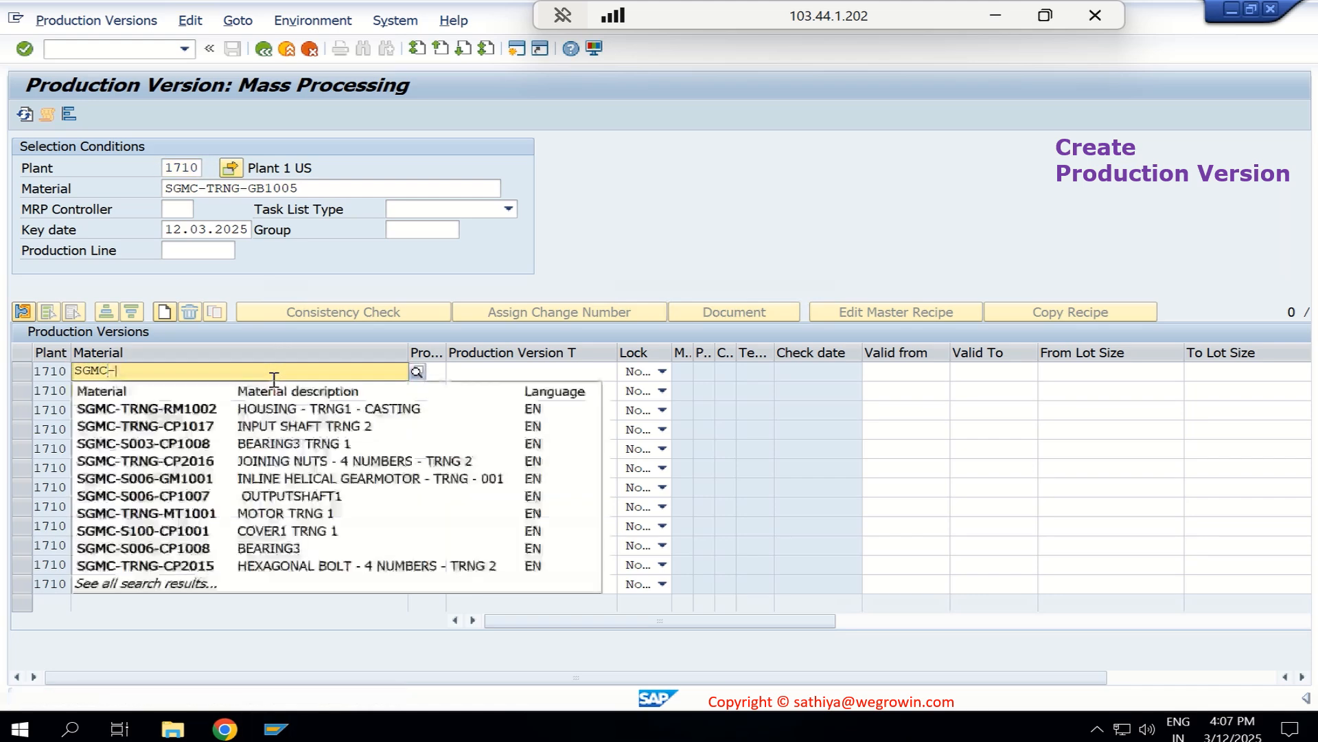
{"action": "type", "text": "-TRNG-CP"}
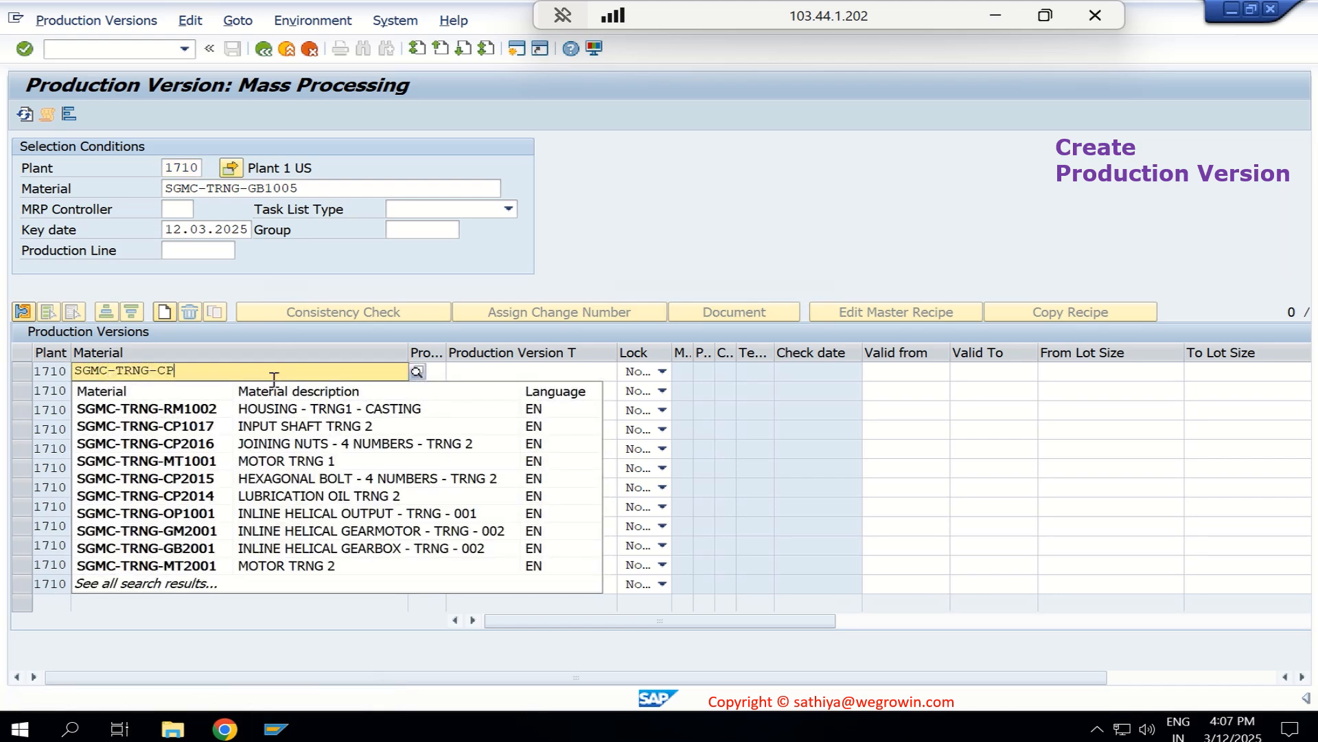
{"action": "key", "text": "BackSpace"}
{"action": "key", "text": "BackSpace"}
{"action": "type", "text": "GB1005"}
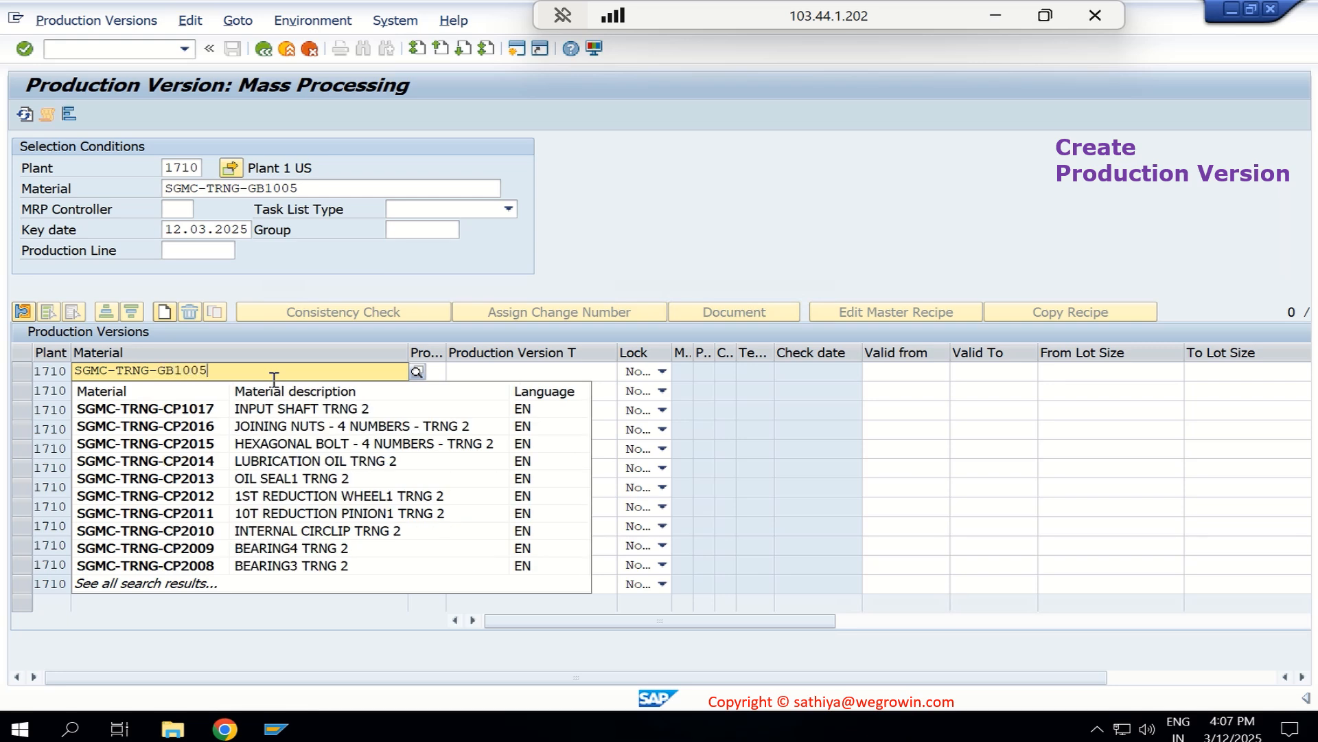
- Set the new row's production version to V001 with the text "In-House Proudction"
{"action": "left_click", "coordinate": [433, 369]}
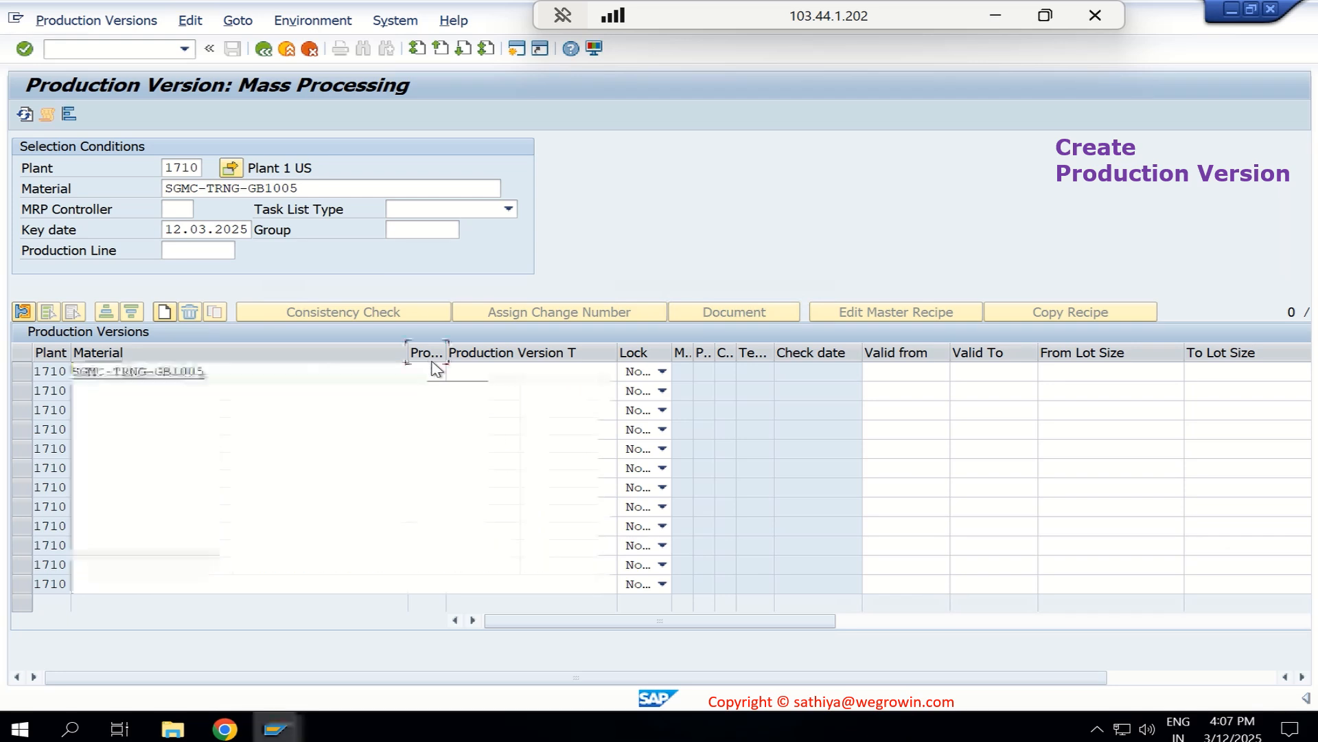
{"action": "left_click", "coordinate": [432, 372]}
{"action": "type", "text": "V001"}
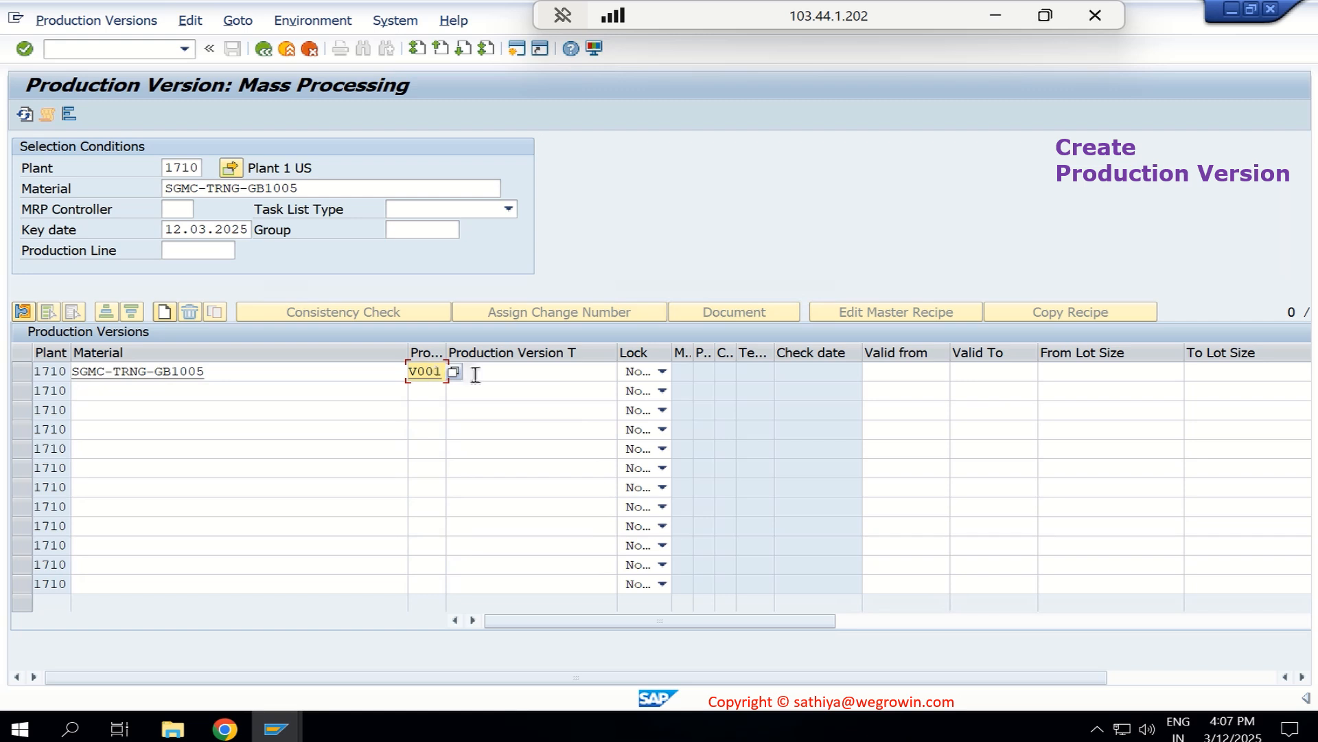
{"action": "left_click", "coordinate": [525, 375]}
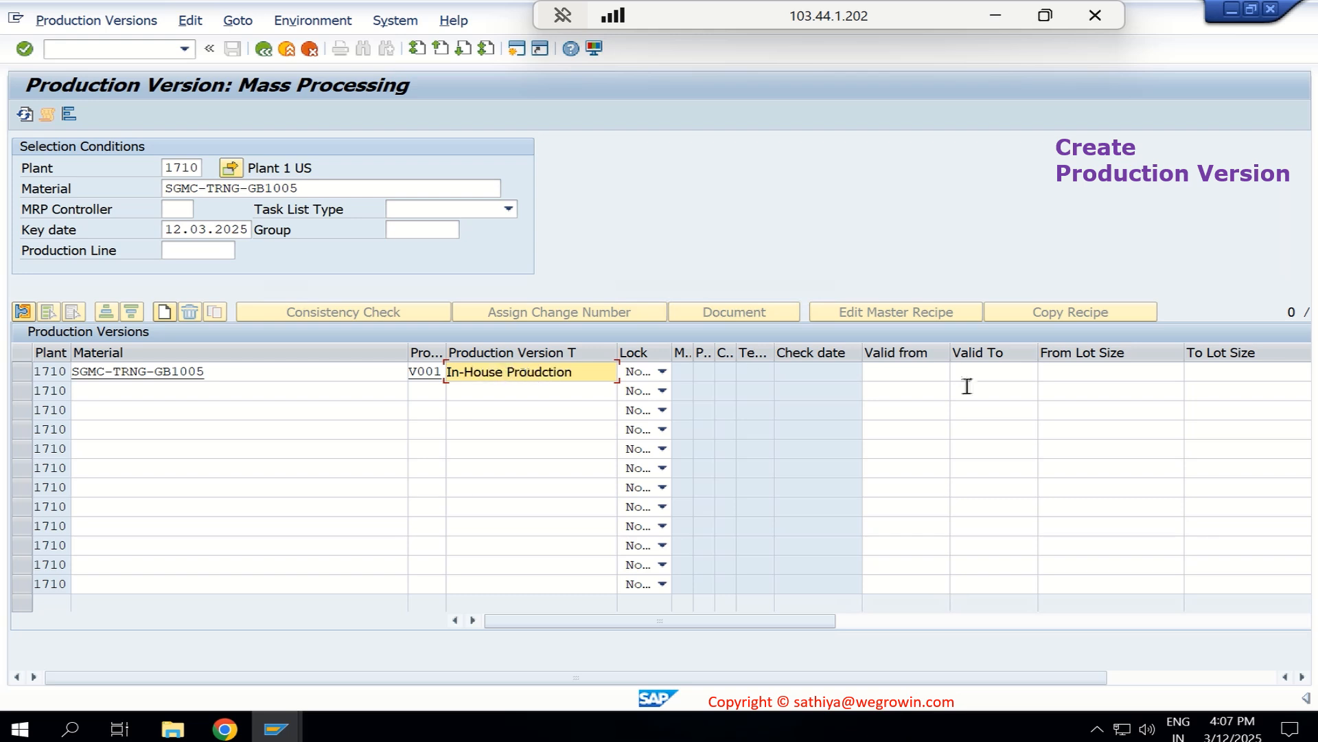
- Set the V001 row's validity period from 01.03.2025 to 31.03.2027
{"action": "left_click", "coordinate": [924, 376]}
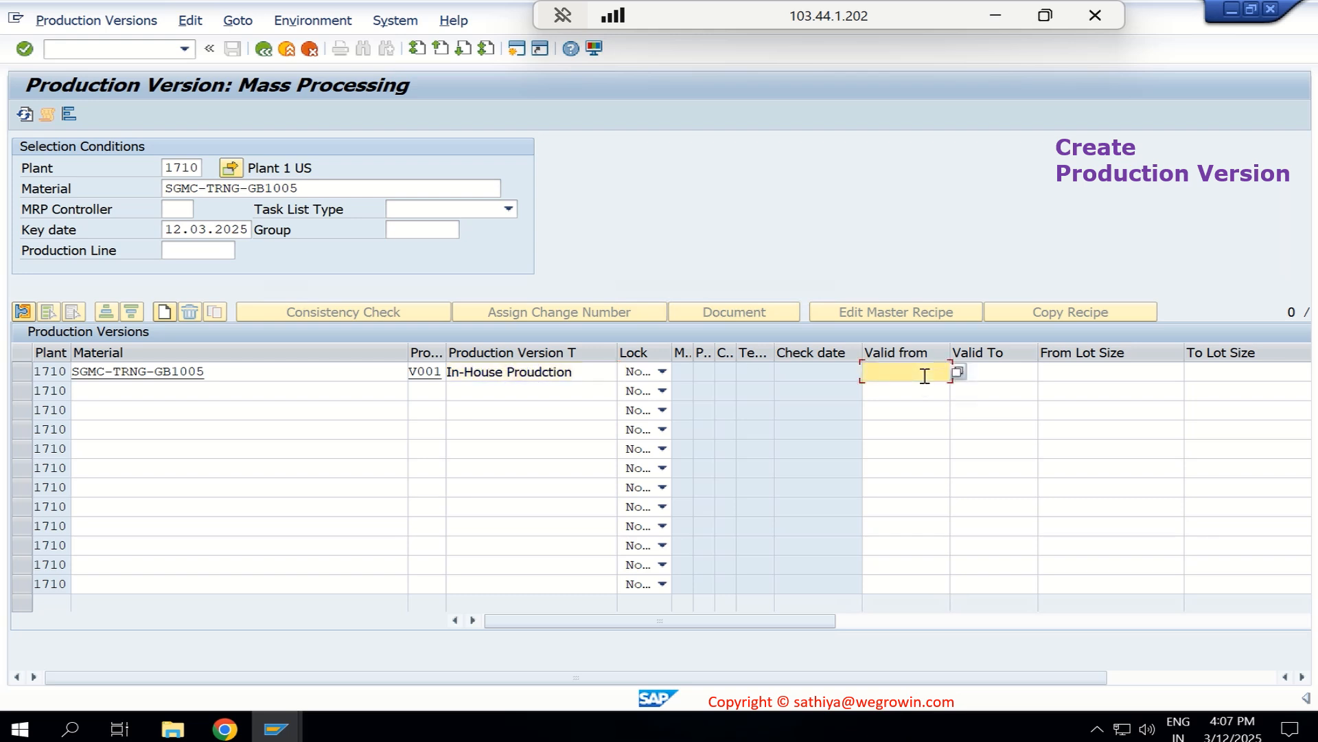
{"action": "left_click", "coordinate": [959, 372]}
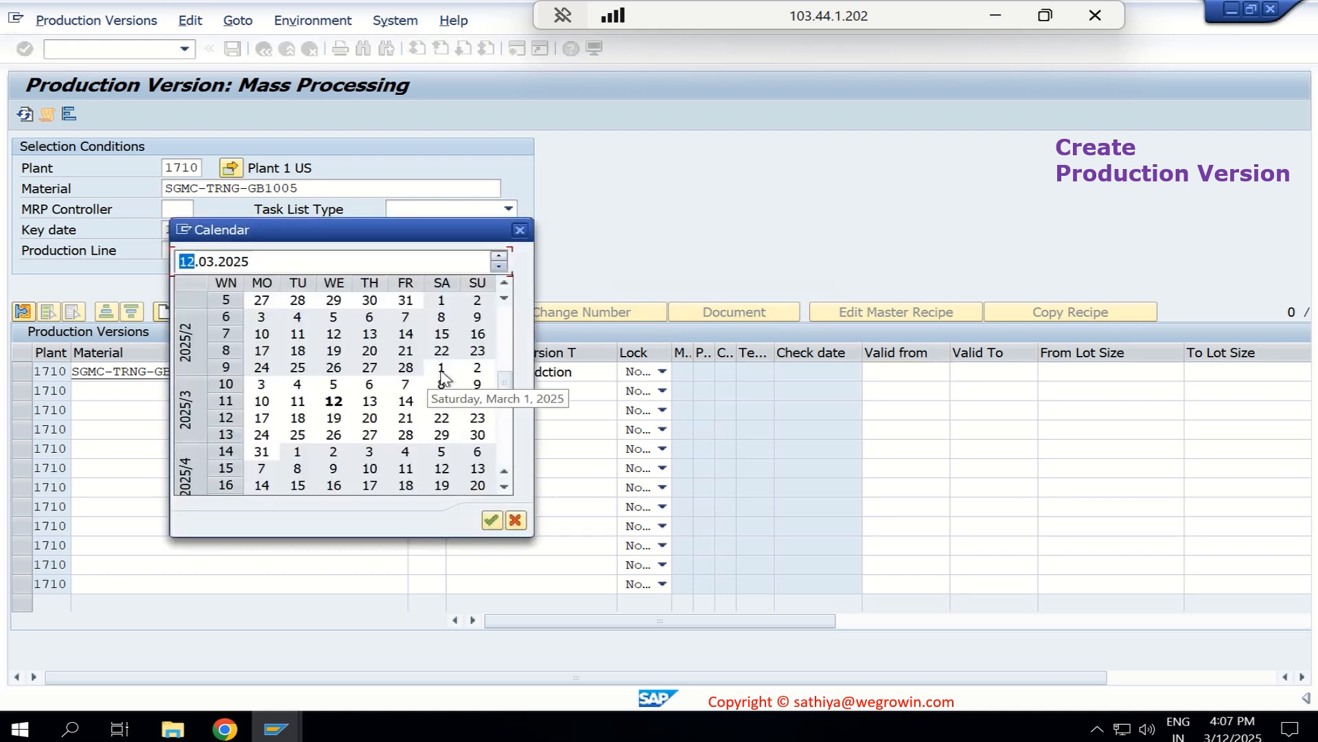
{"action": "double_click", "coordinate": [439, 369]}
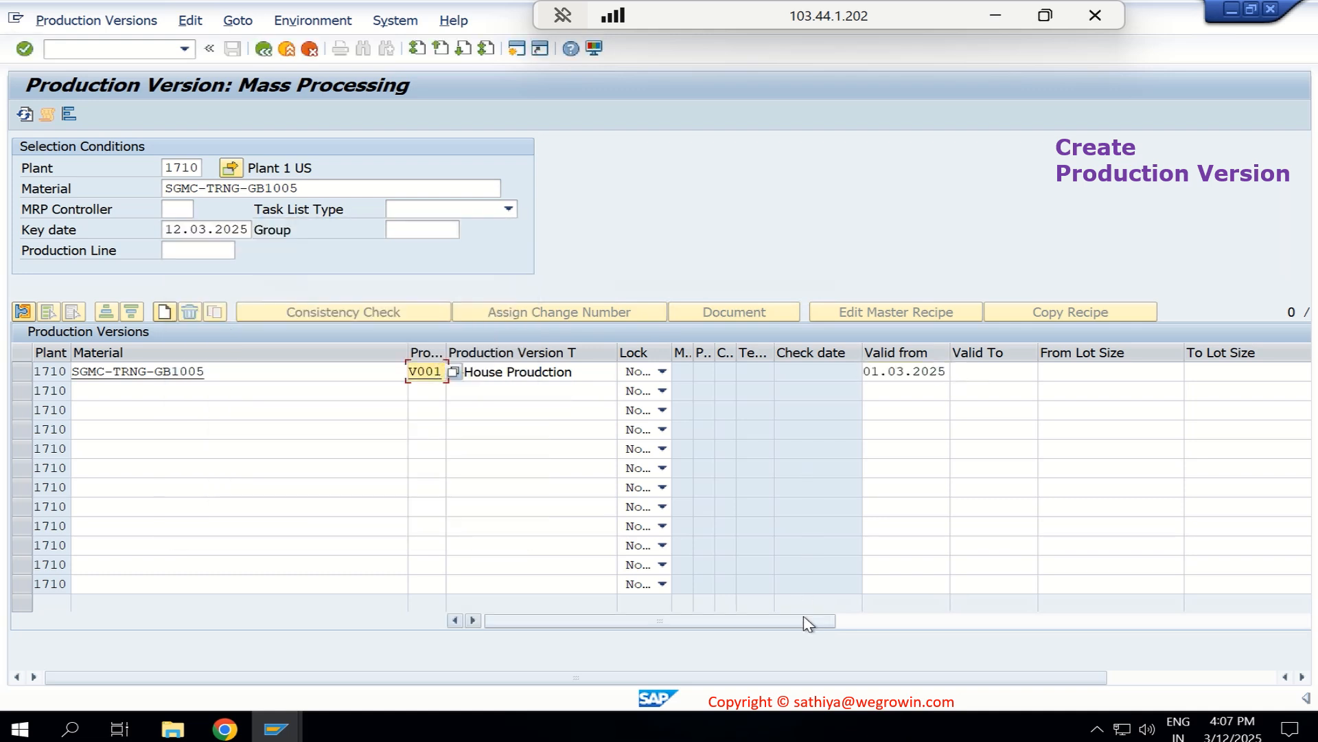
{"action": "left_click_drag", "start_coordinate": [804, 620], "coordinate": [939, 620]}
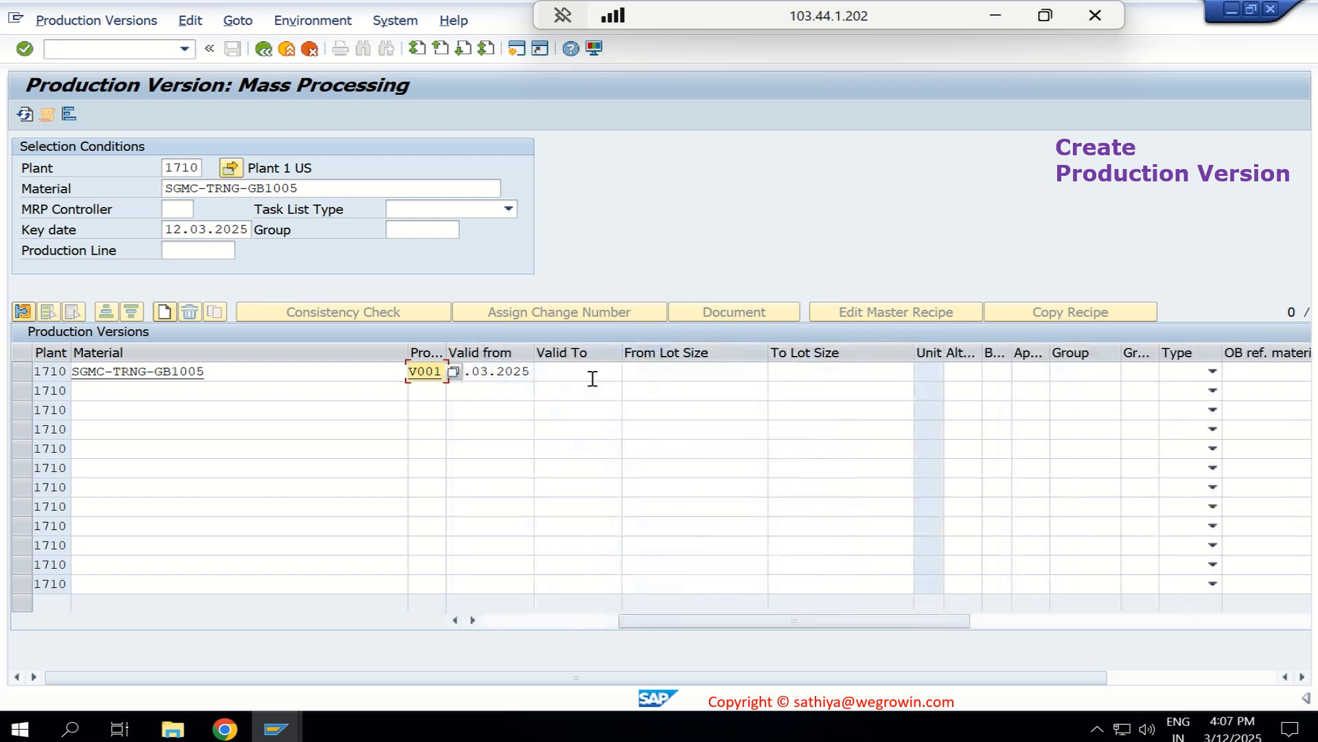
{"action": "left_click", "coordinate": [592, 373]}
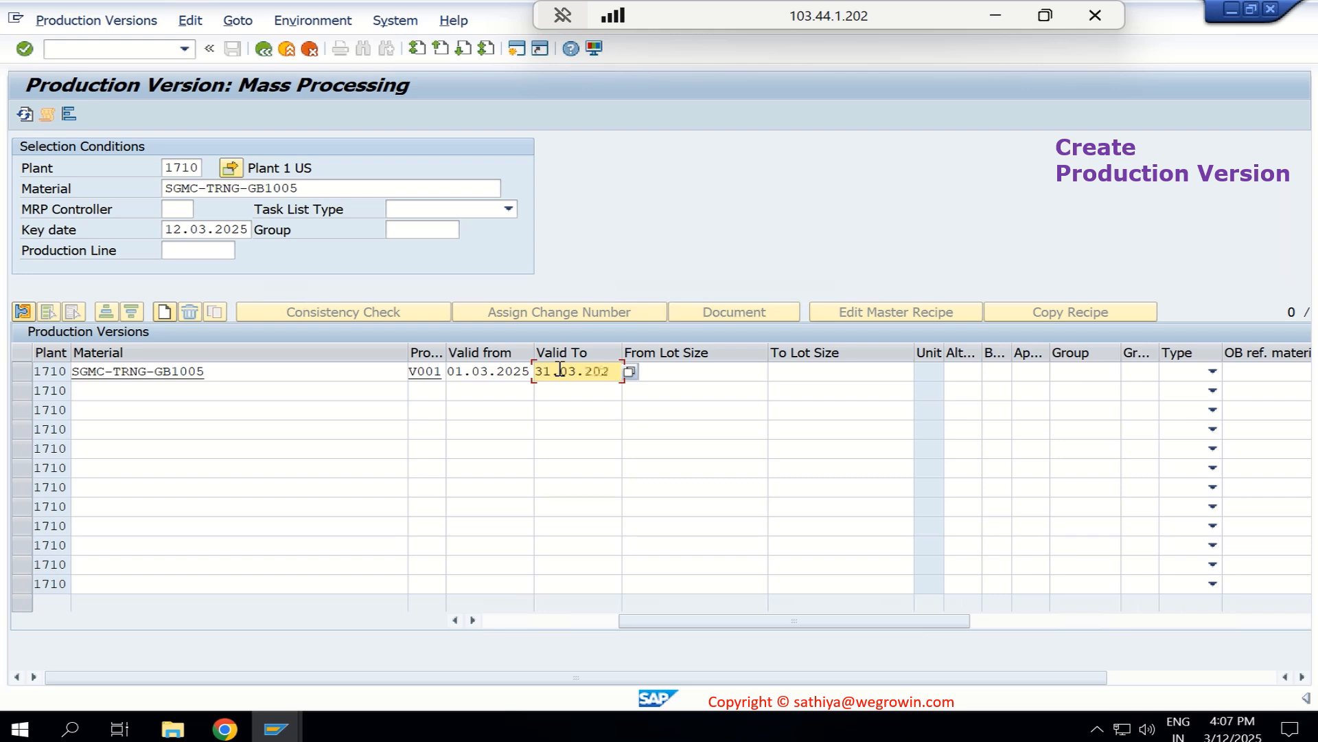
- Set the V001 row's lot size range from 1 to 99999999 and assign alternative BOM 1 with usage 1
{"action": "left_click", "coordinate": [714, 371]}
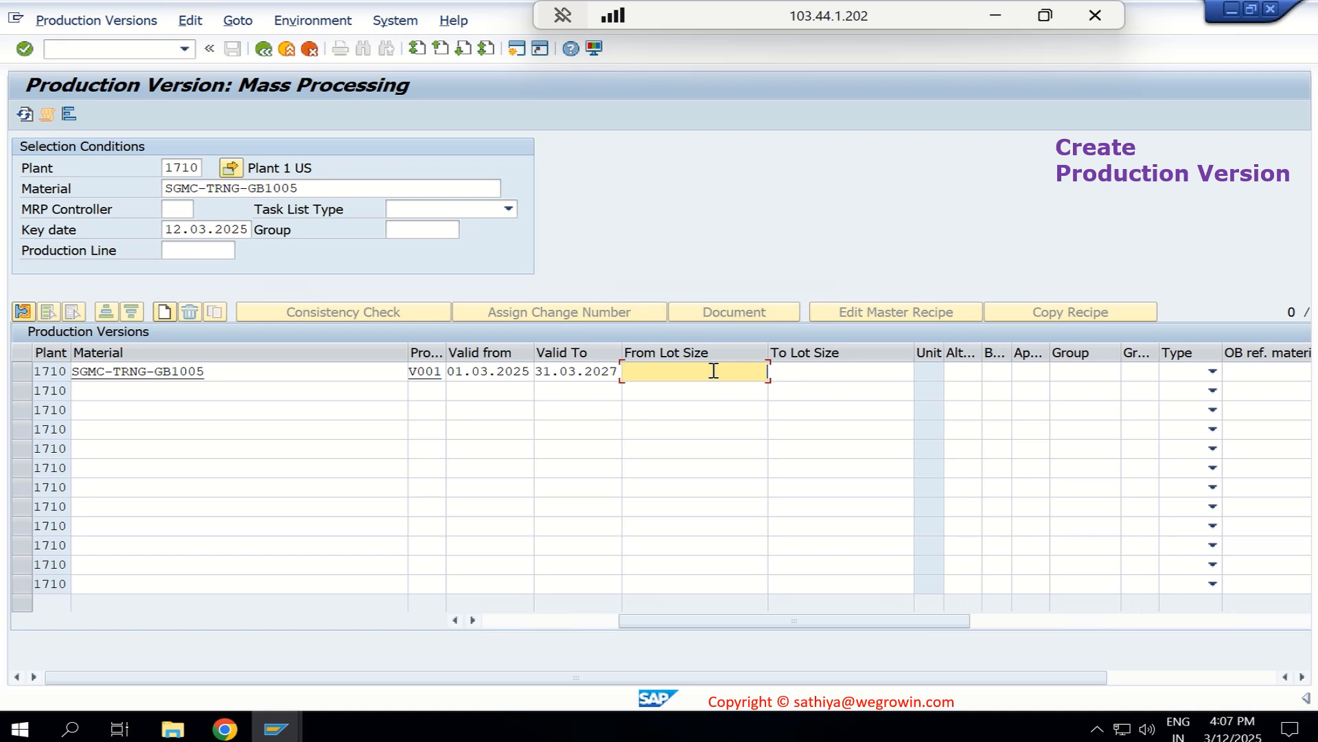
{"action": "left_click", "coordinate": [819, 374]}
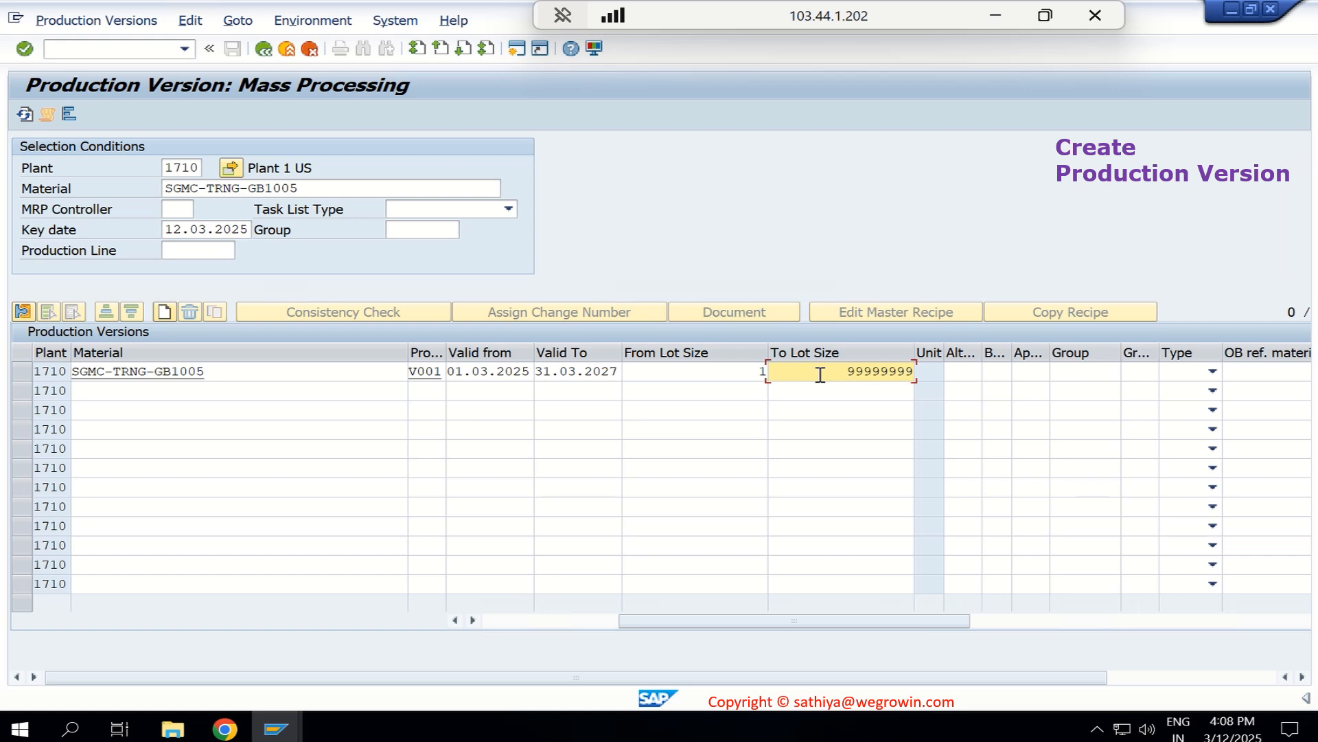
{"action": "left_click", "coordinate": [966, 371]}
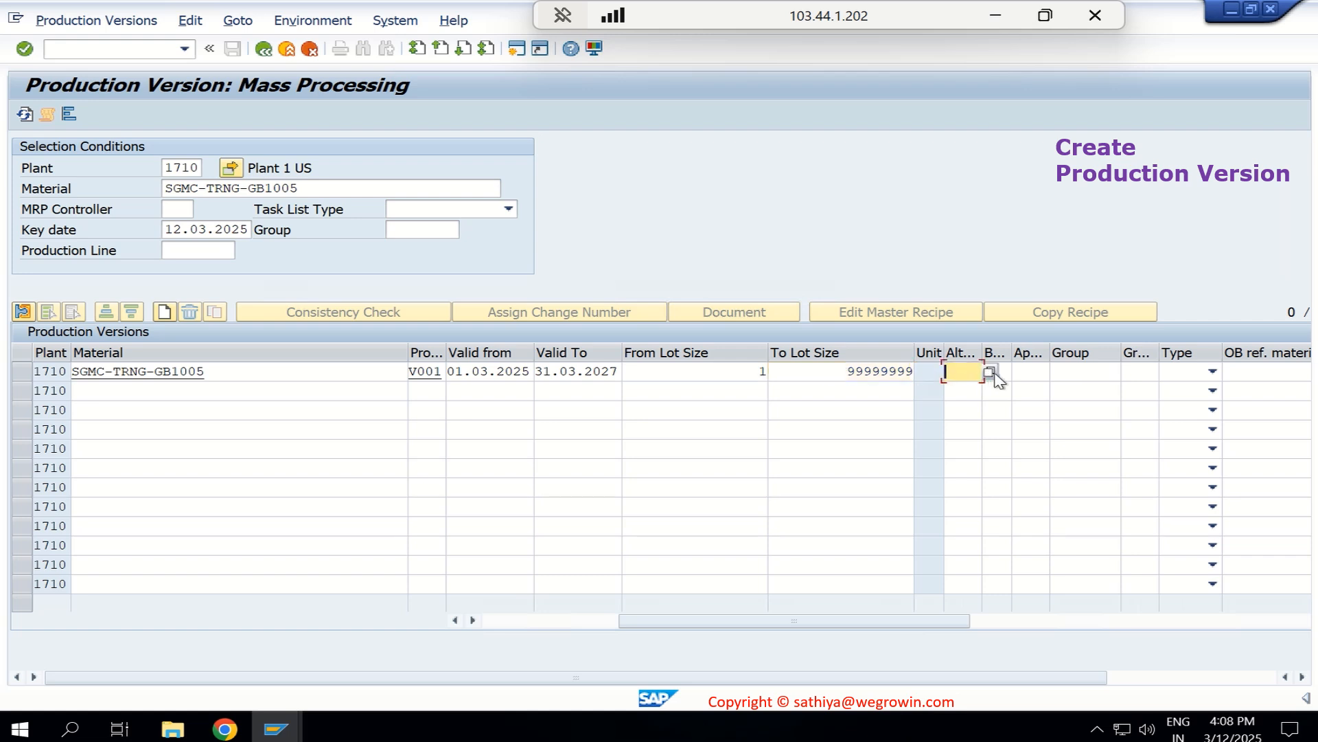
{"action": "left_click", "coordinate": [989, 372]}
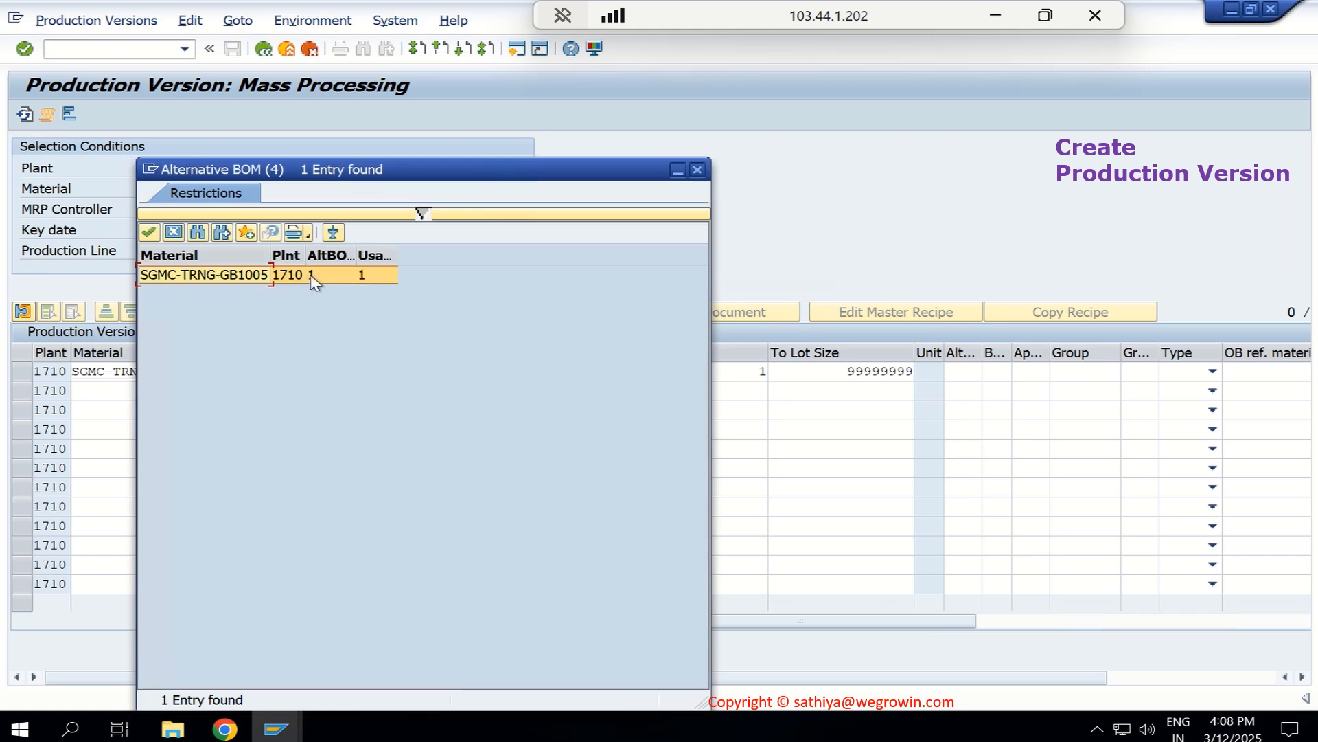
{"action": "double_click", "coordinate": [257, 274]}
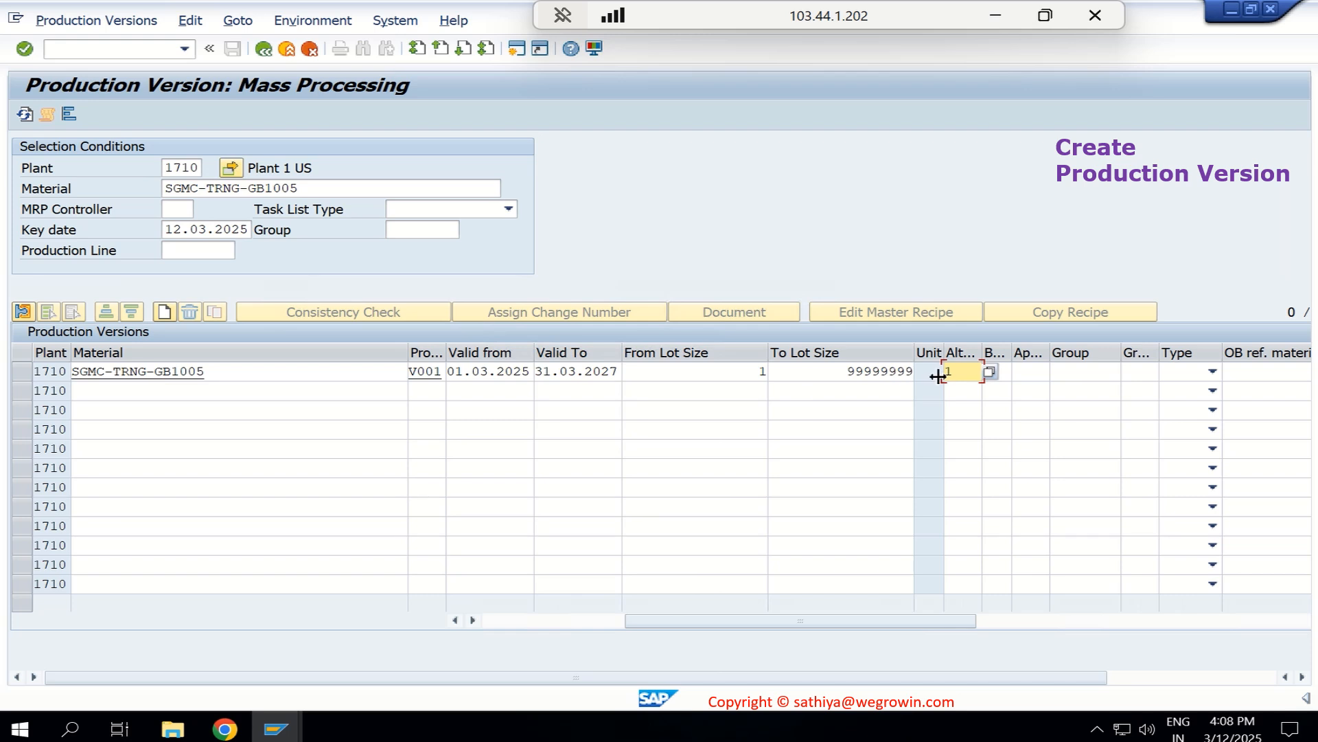
- Look up routing group 50000019 by material, assign it to the V001 row with group counter 1, and confirm the entries
{"action": "left_click", "coordinate": [1080, 371]}
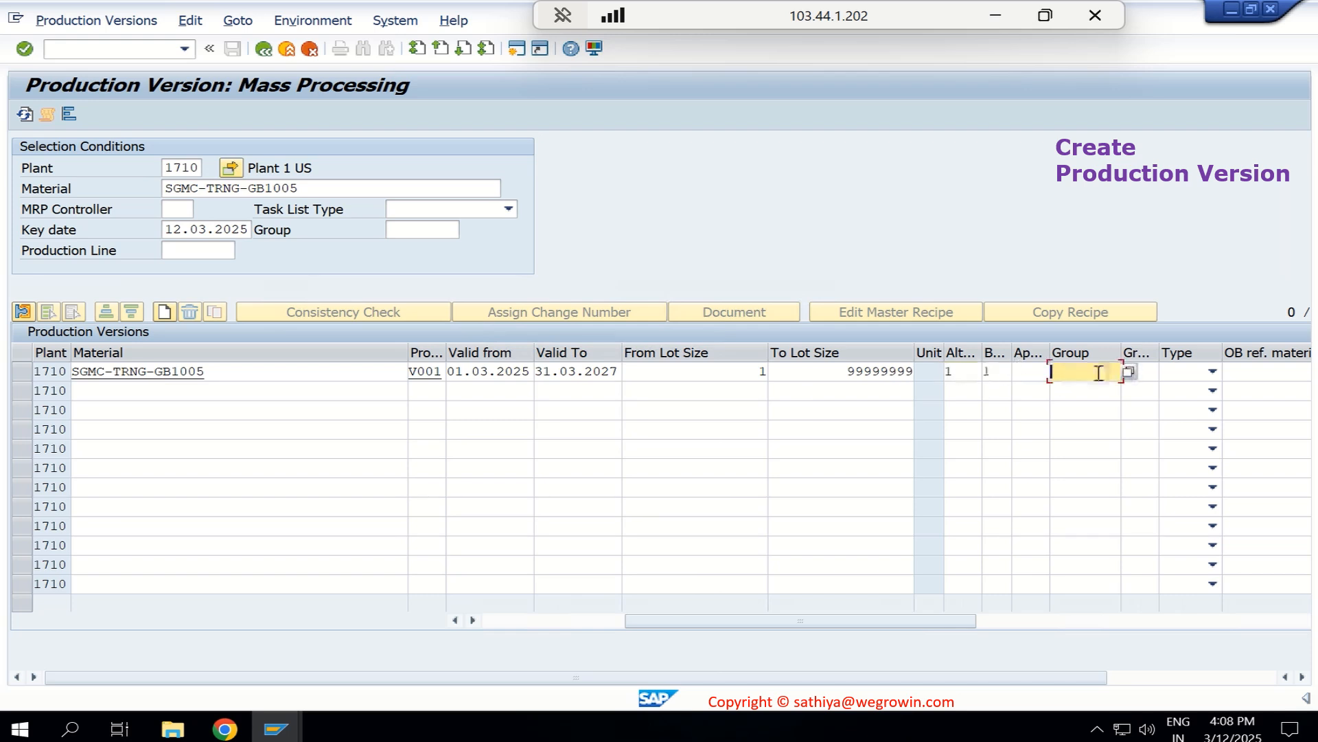
{"action": "left_click", "coordinate": [1129, 372]}
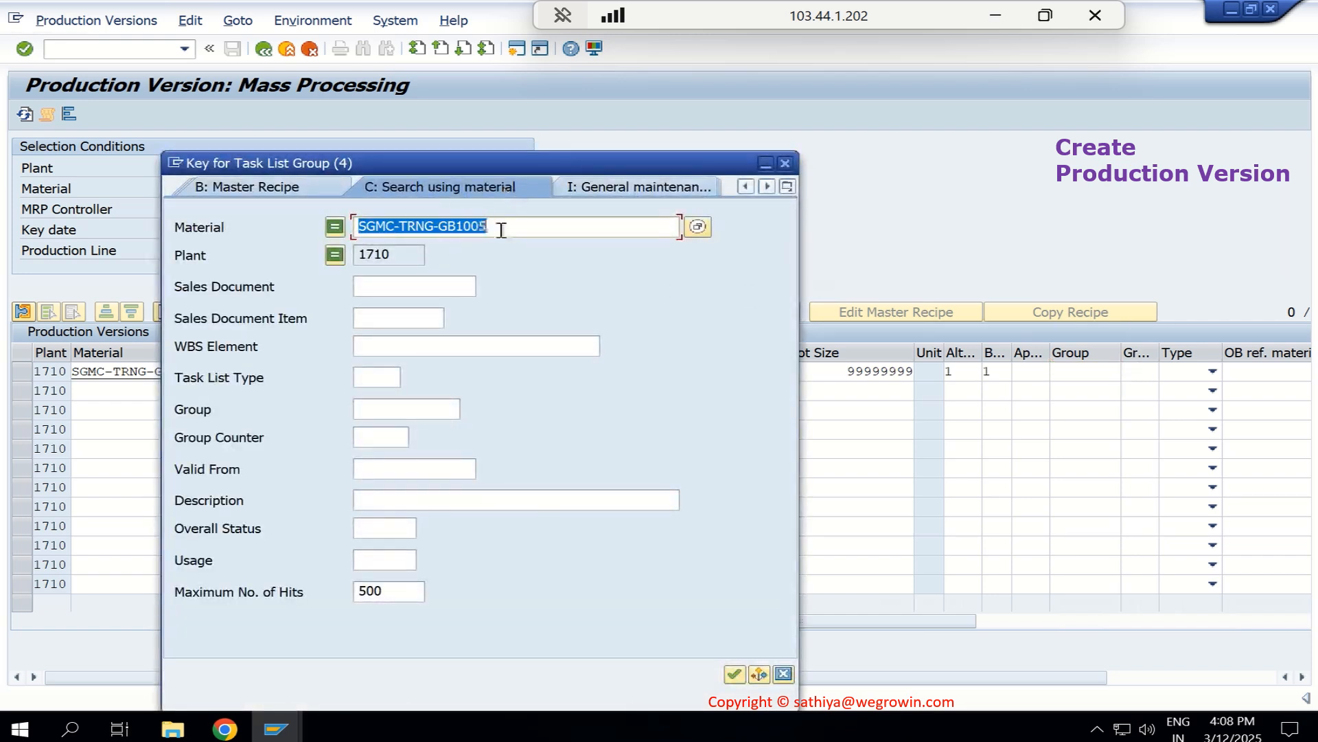
{"action": "key", "text": "Return"}
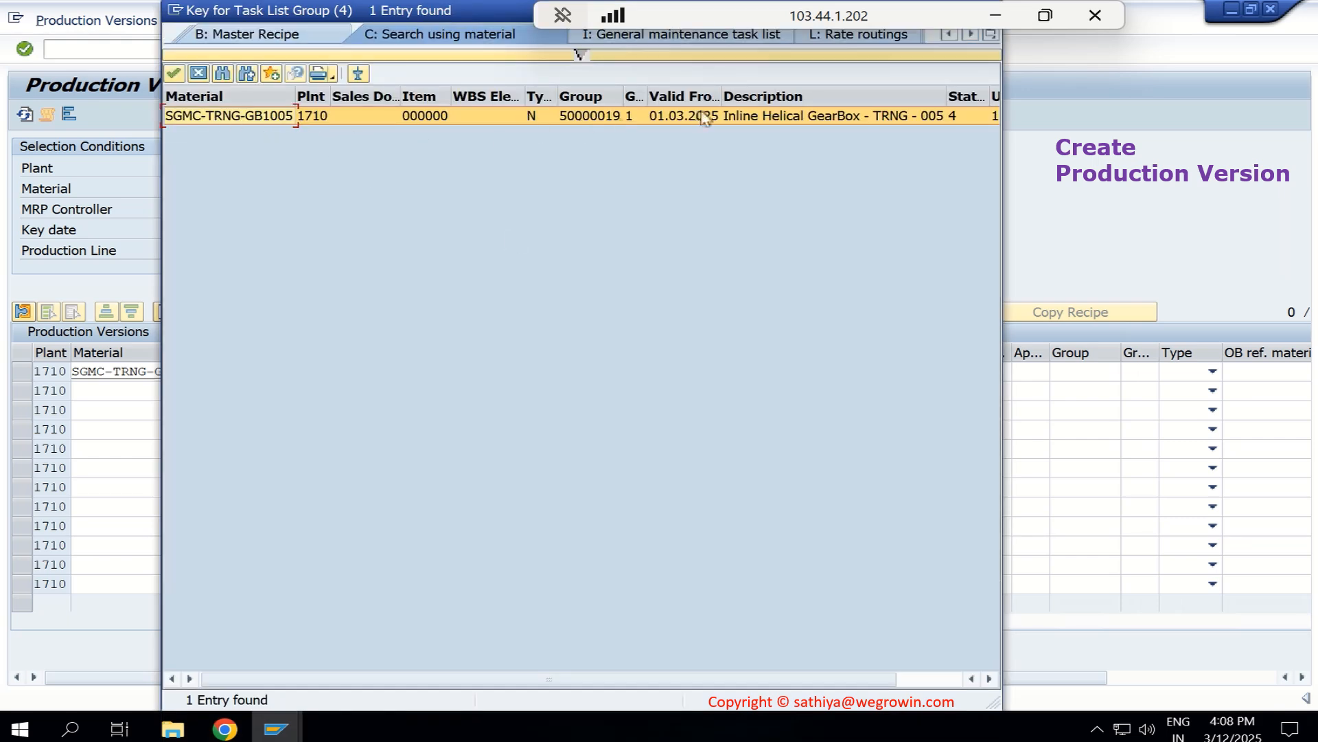
{"action": "double_click", "coordinate": [750, 118]}
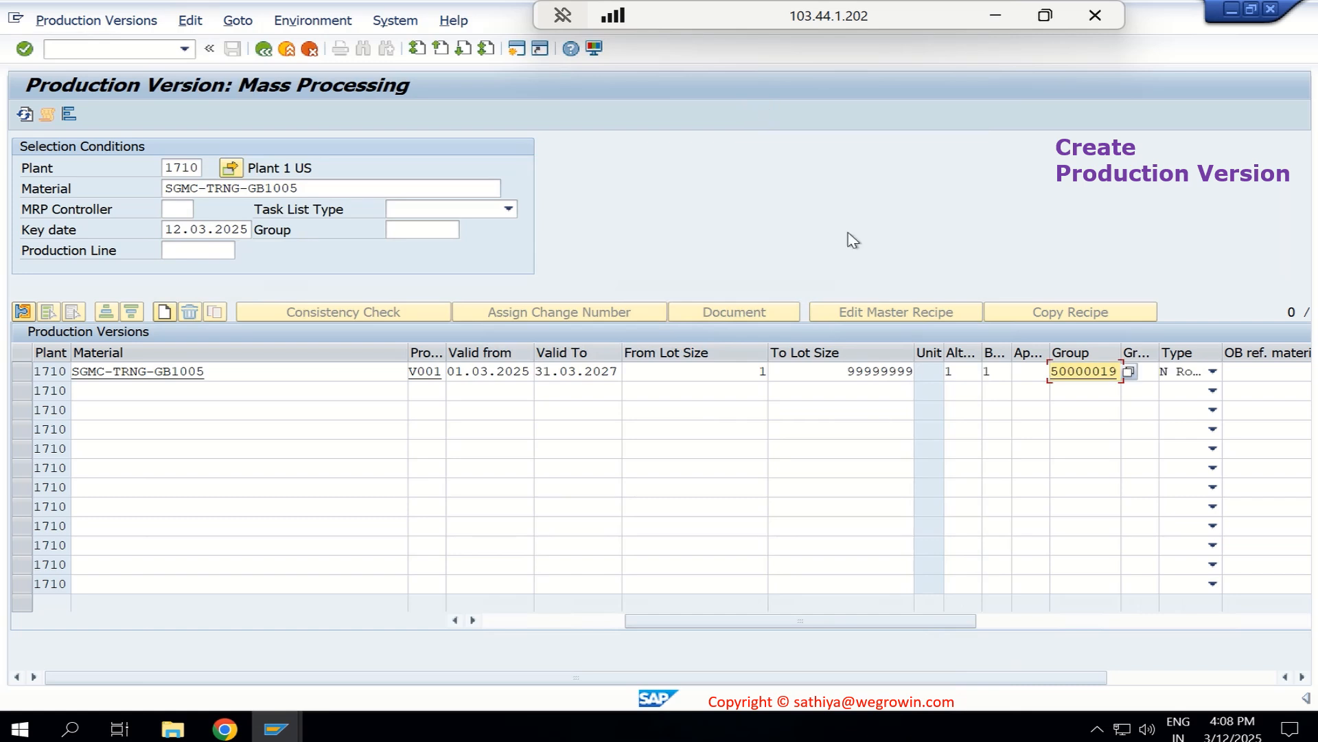
{"action": "left_click_drag", "start_coordinate": [899, 625], "coordinate": [1038, 625]}
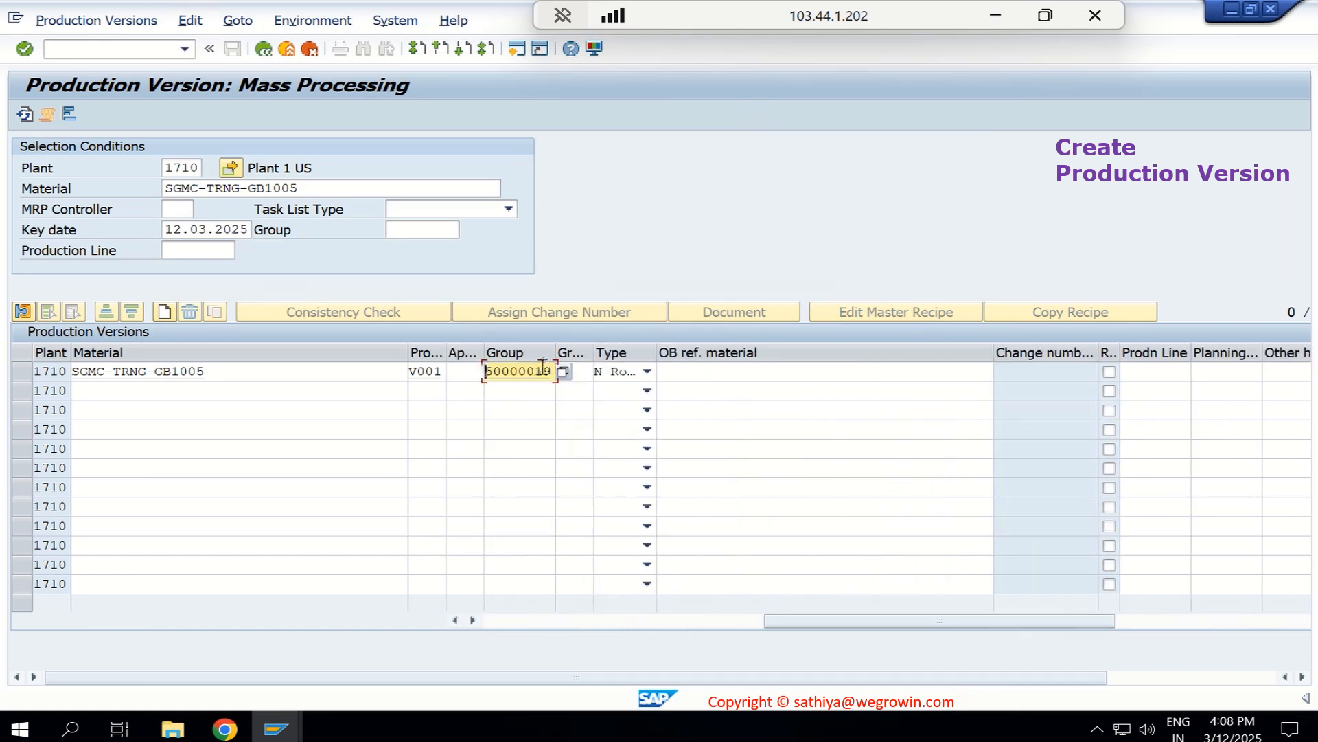
{"action": "left_click", "coordinate": [589, 371]}
{"action": "type", "text": "1"}
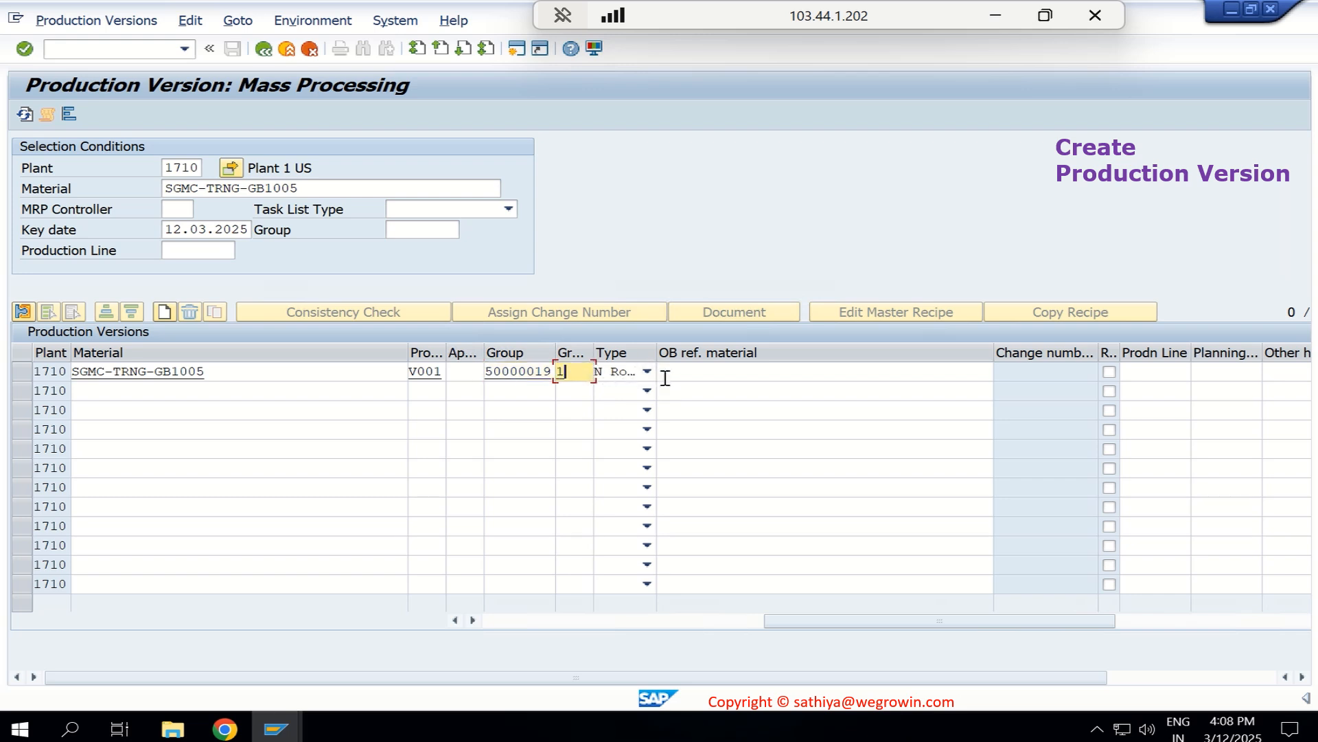
{"action": "left_click_drag", "start_coordinate": [813, 626], "coordinate": [532, 627]}
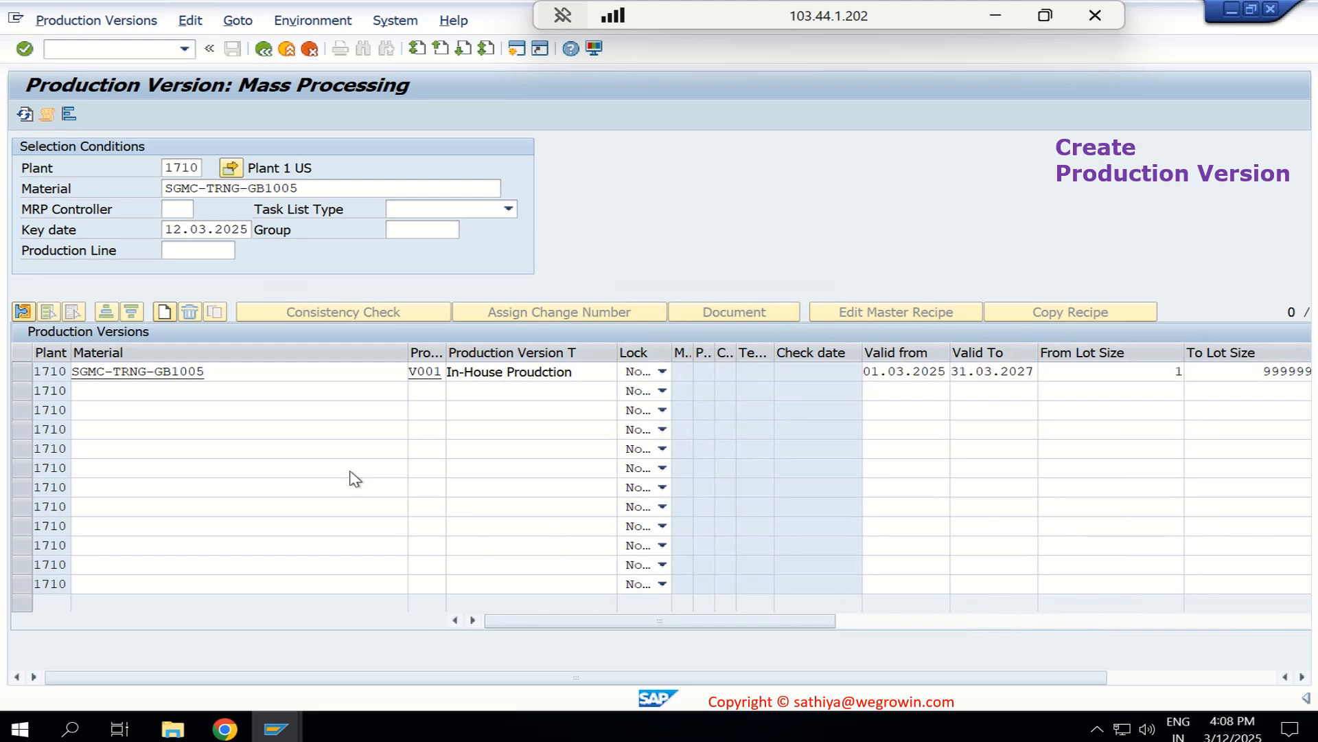
{"action": "key", "text": "Return"}
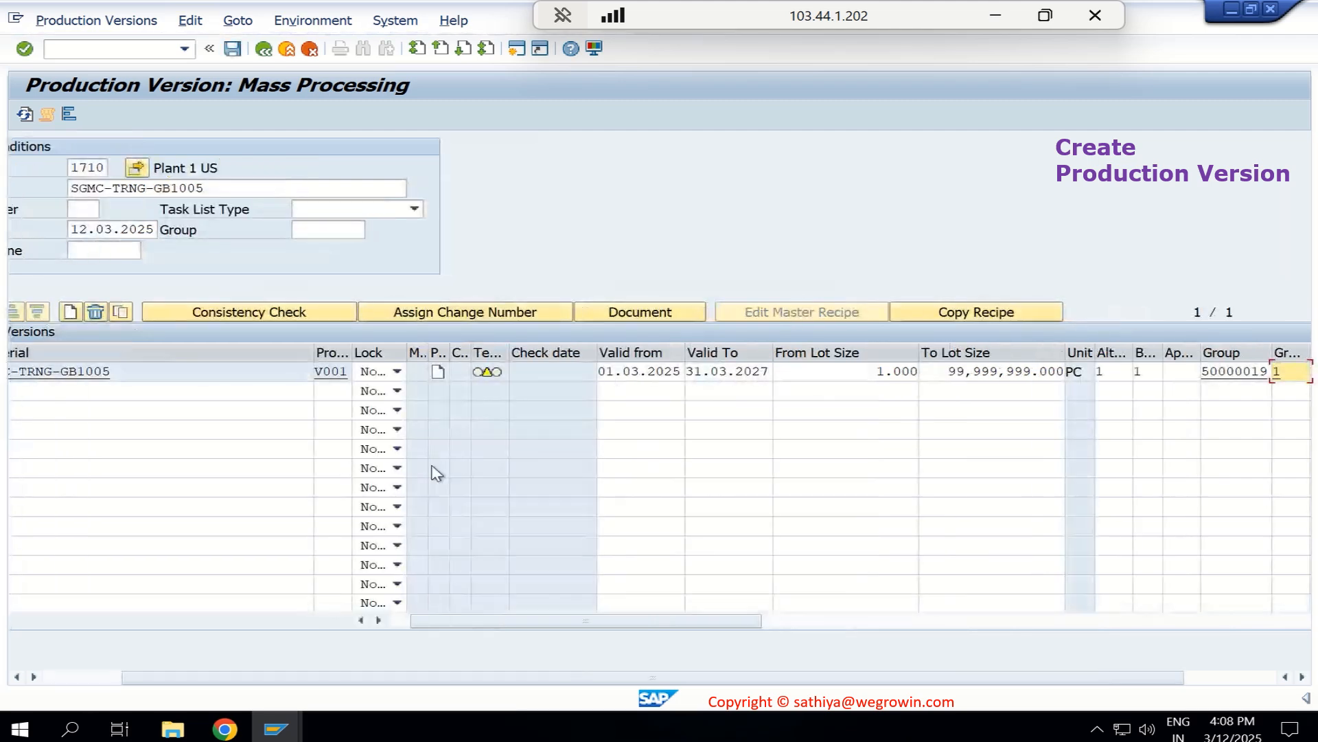
- Run the consistency check on the V001 row, return from the log and save the production version
{"action": "left_click_drag", "start_coordinate": [549, 627], "coordinate": [446, 628]}
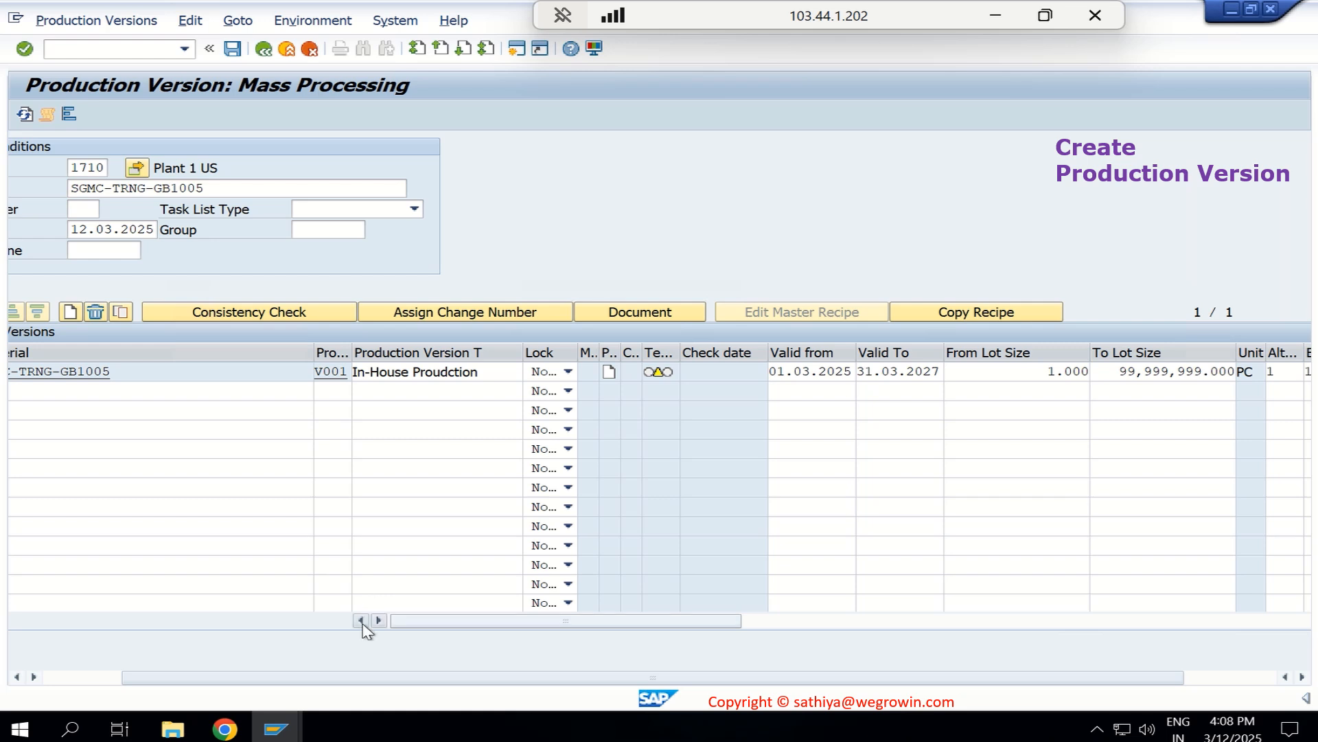
{"action": "left_click_drag", "start_coordinate": [326, 684], "coordinate": [124, 686]}
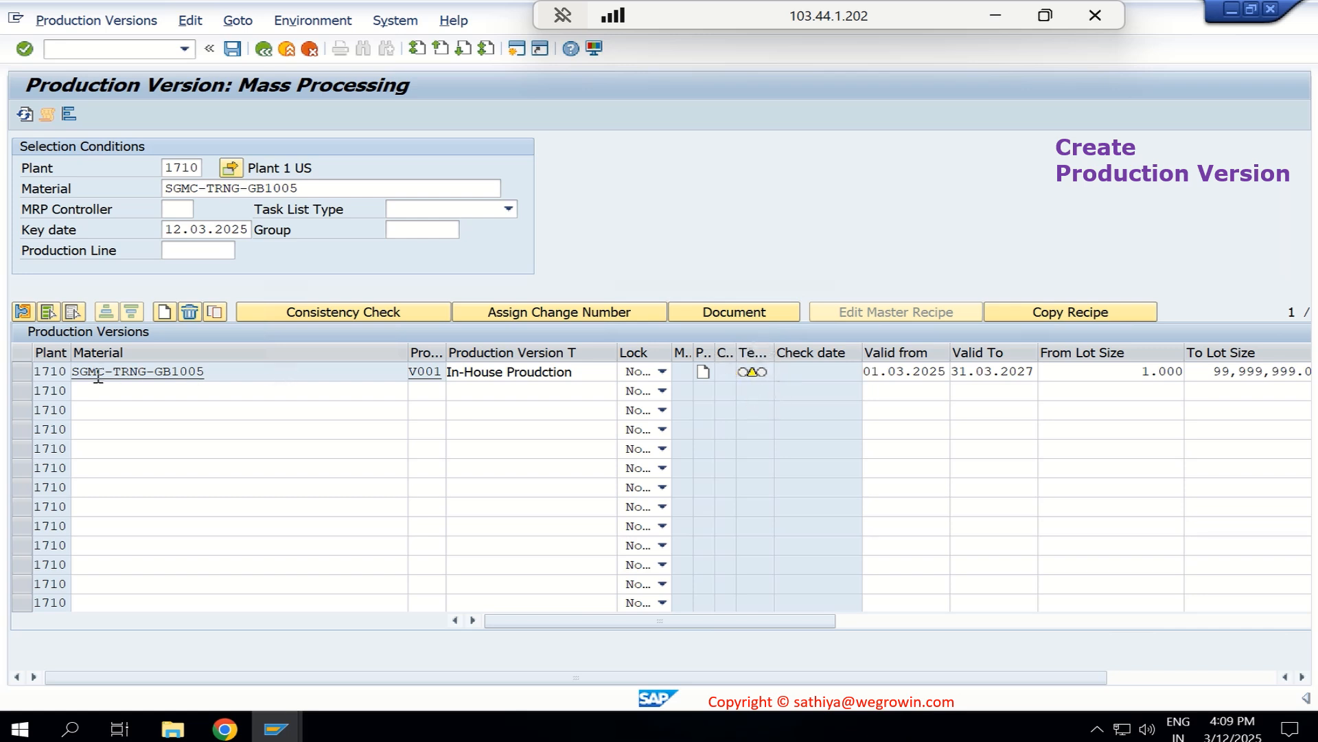
{"action": "left_click", "coordinate": [23, 374]}
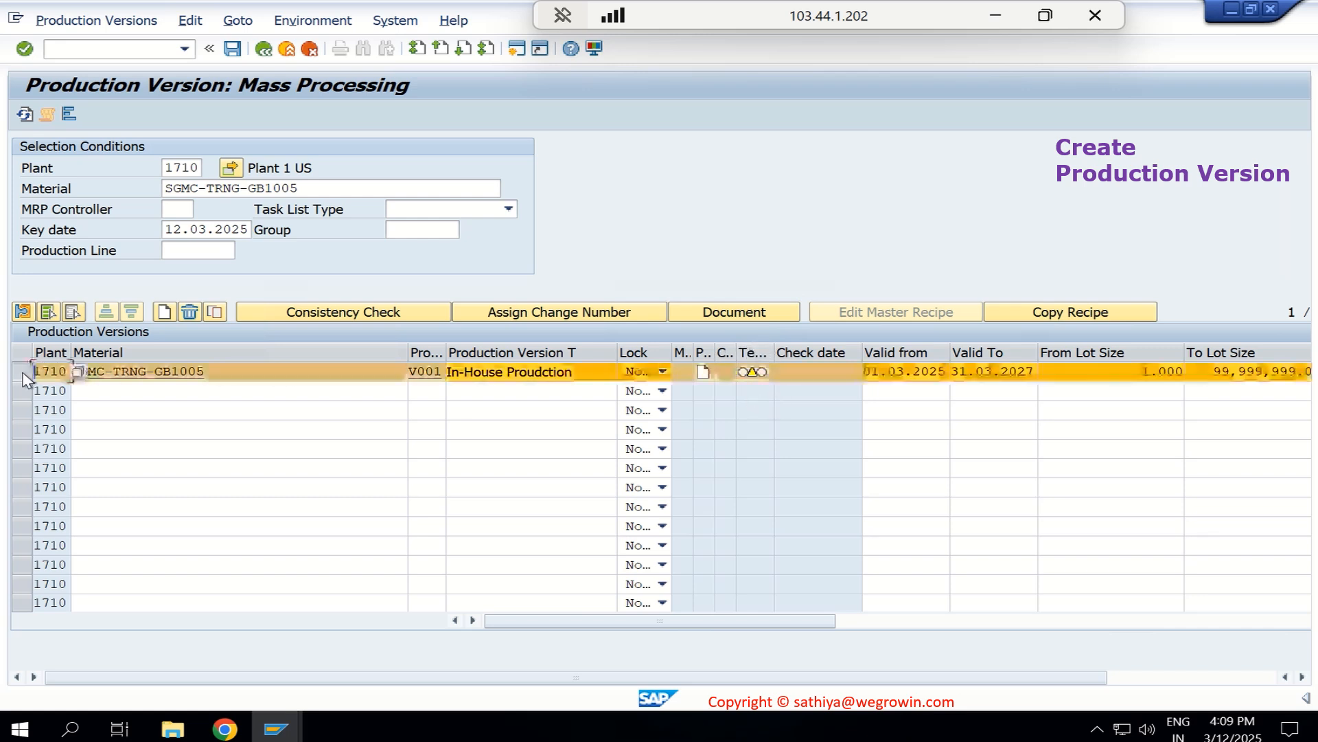
{"action": "left_click", "coordinate": [358, 316]}
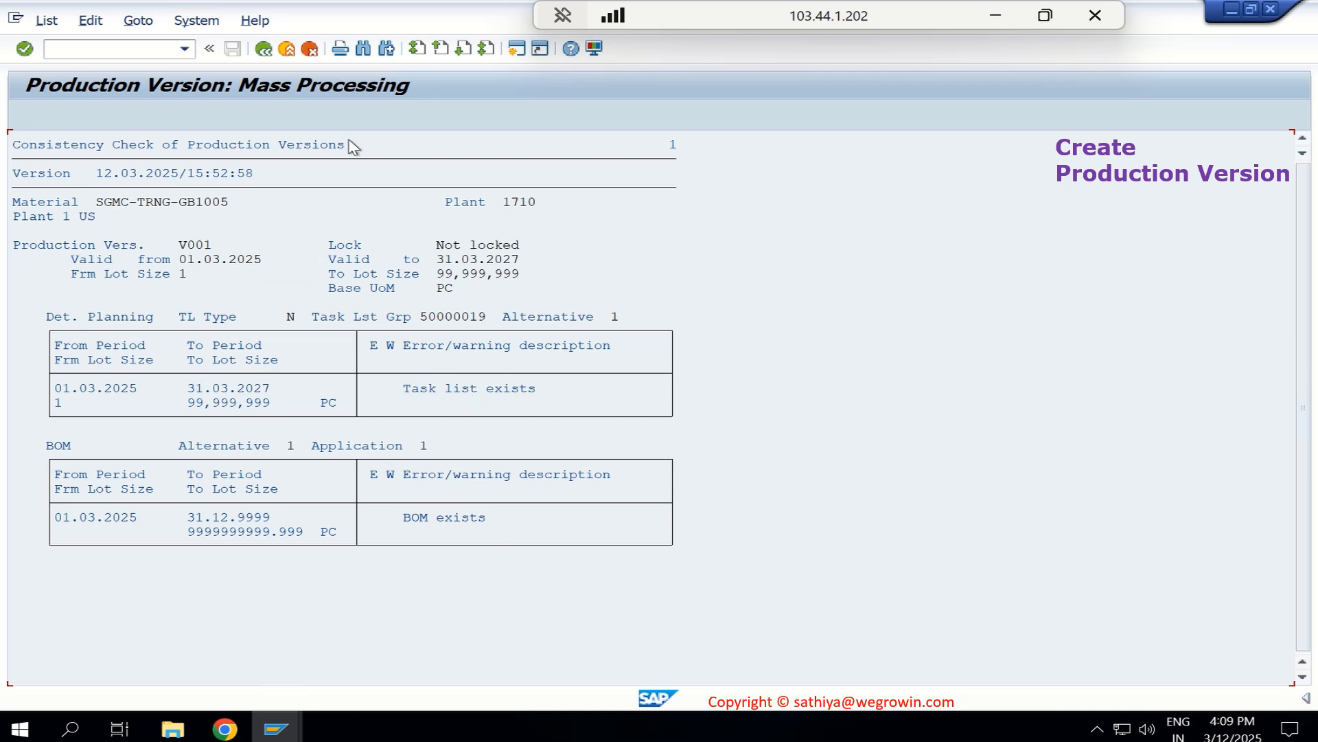
{"action": "left_click", "coordinate": [265, 50]}
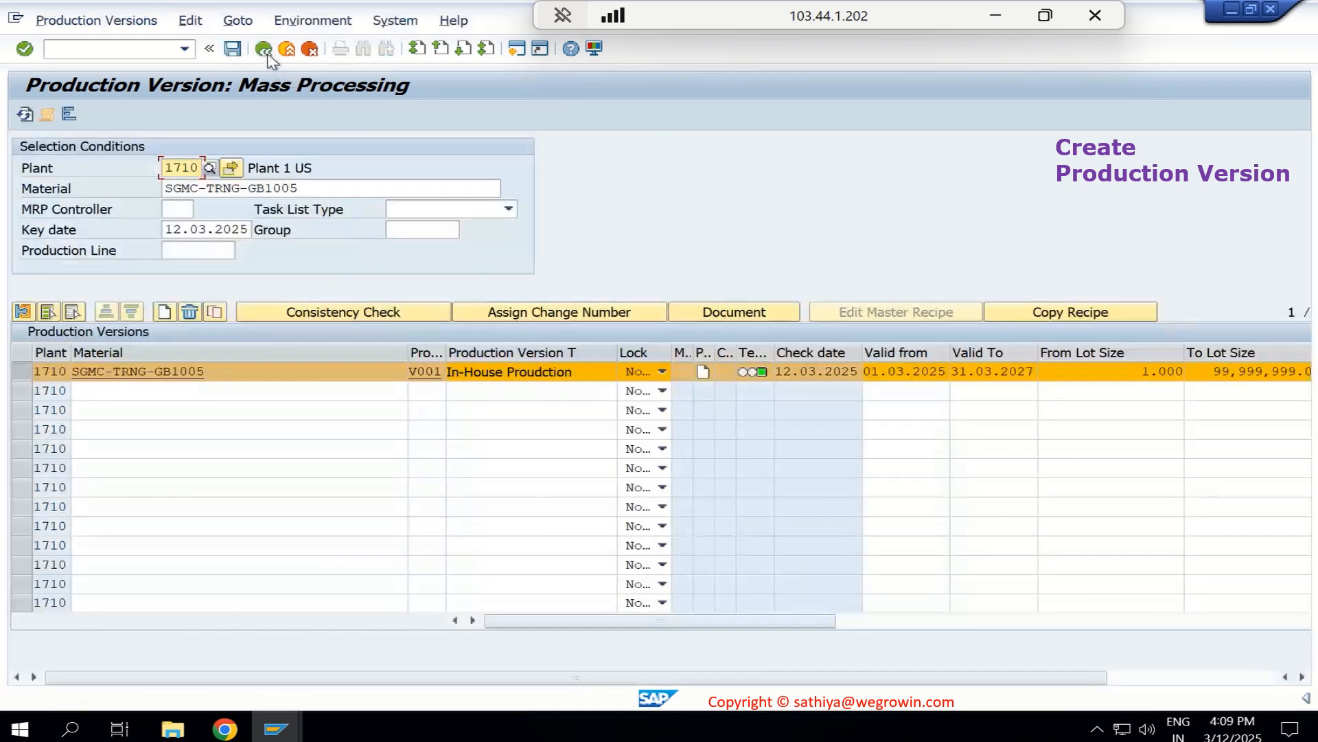
{"action": "left_click", "coordinate": [233, 51]}
- Switch to the Display Material session and open SGMC-TRNG-GB1005 with the MRP 4 and Work Scheduling views for plant 1710, storage location 171A
{"action": "left_click", "coordinate": [277, 733]}
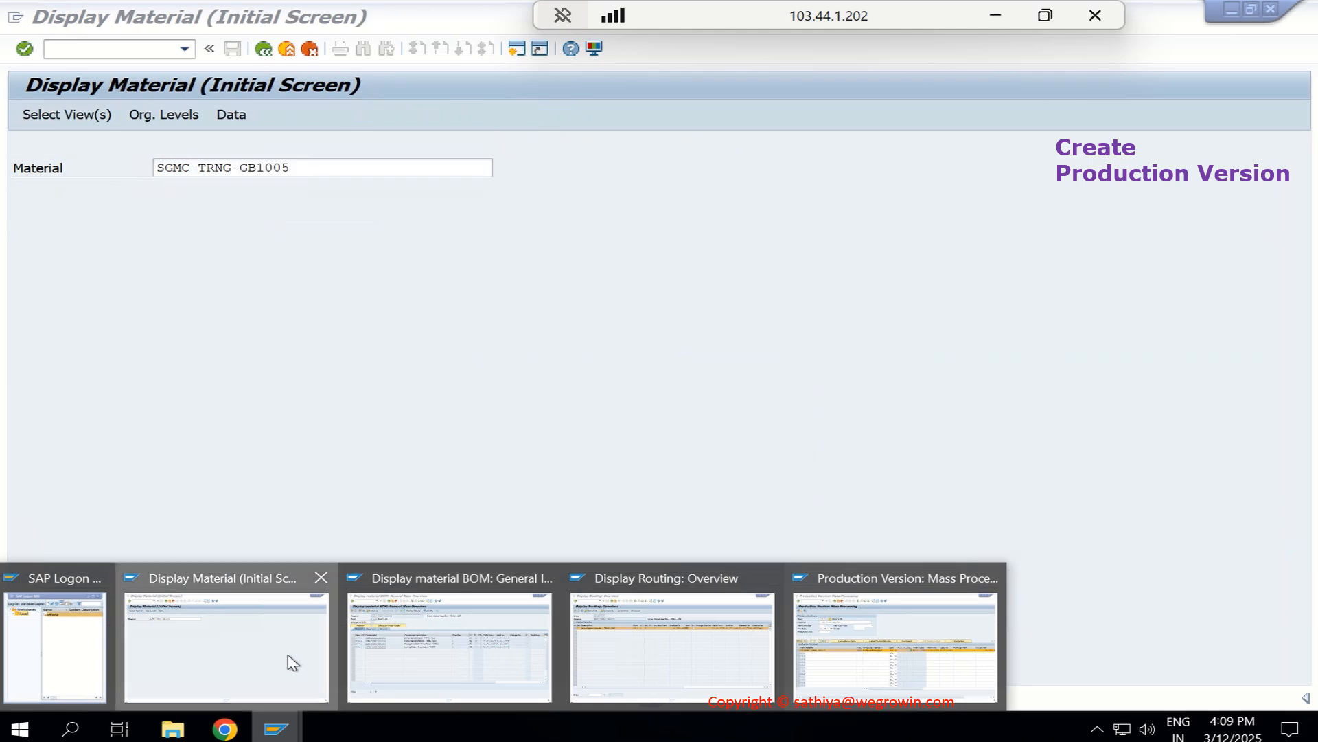
{"action": "left_click", "coordinate": [291, 663]}
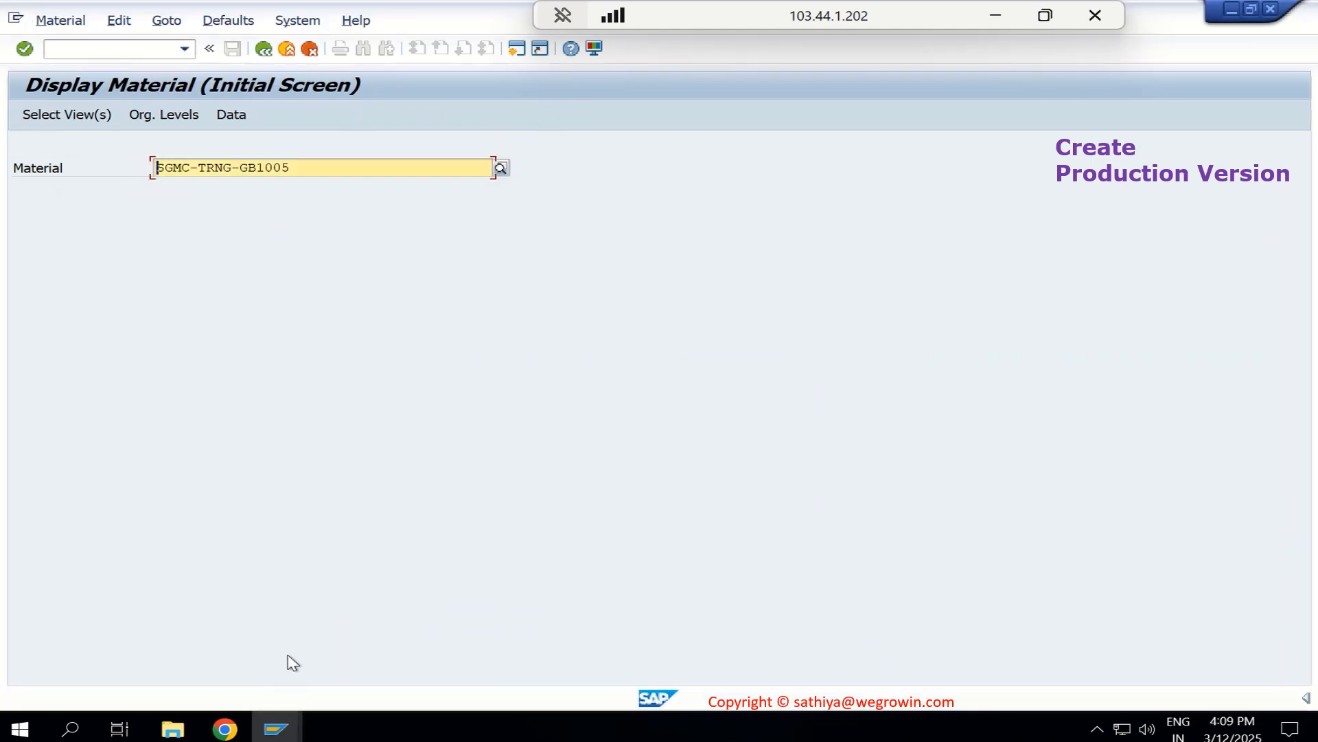
{"action": "key", "text": "Return"}
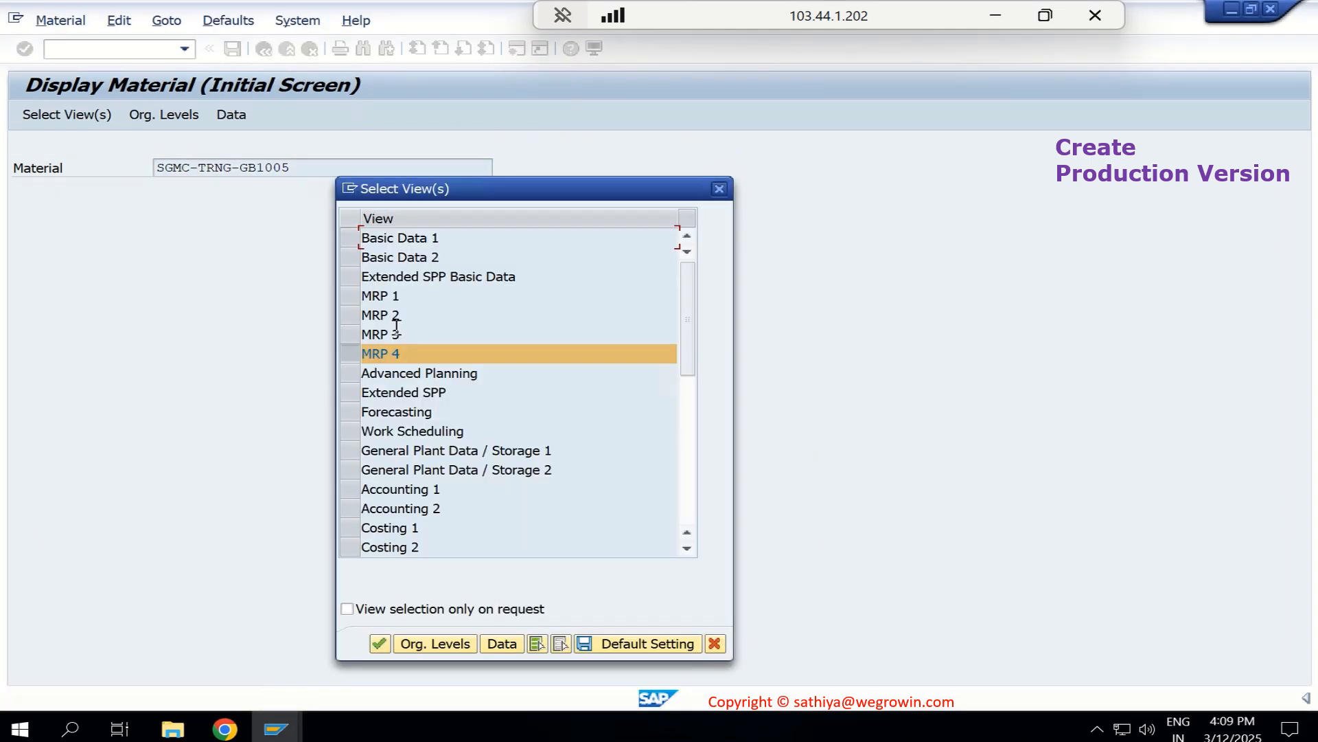
{"action": "left_click", "coordinate": [351, 432]}
{"action": "key", "text": "Return"}
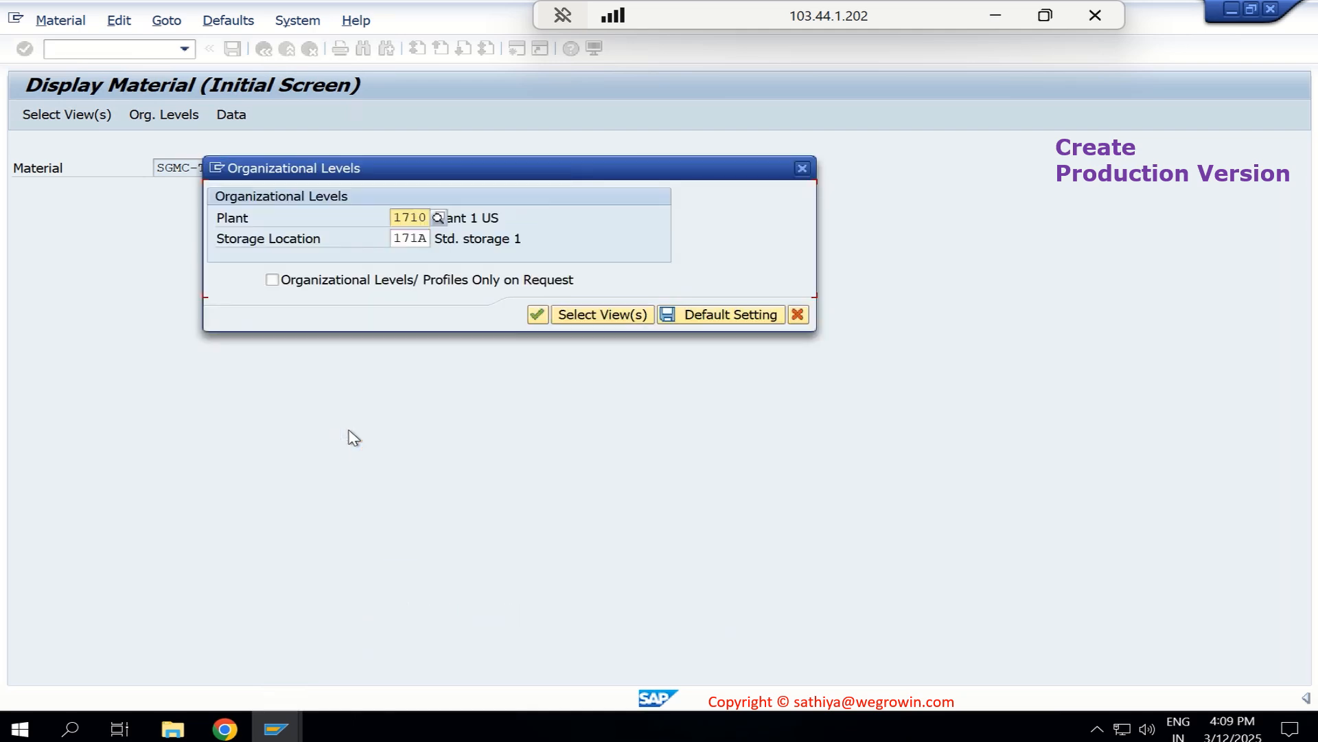
{"action": "key", "text": "Return"}
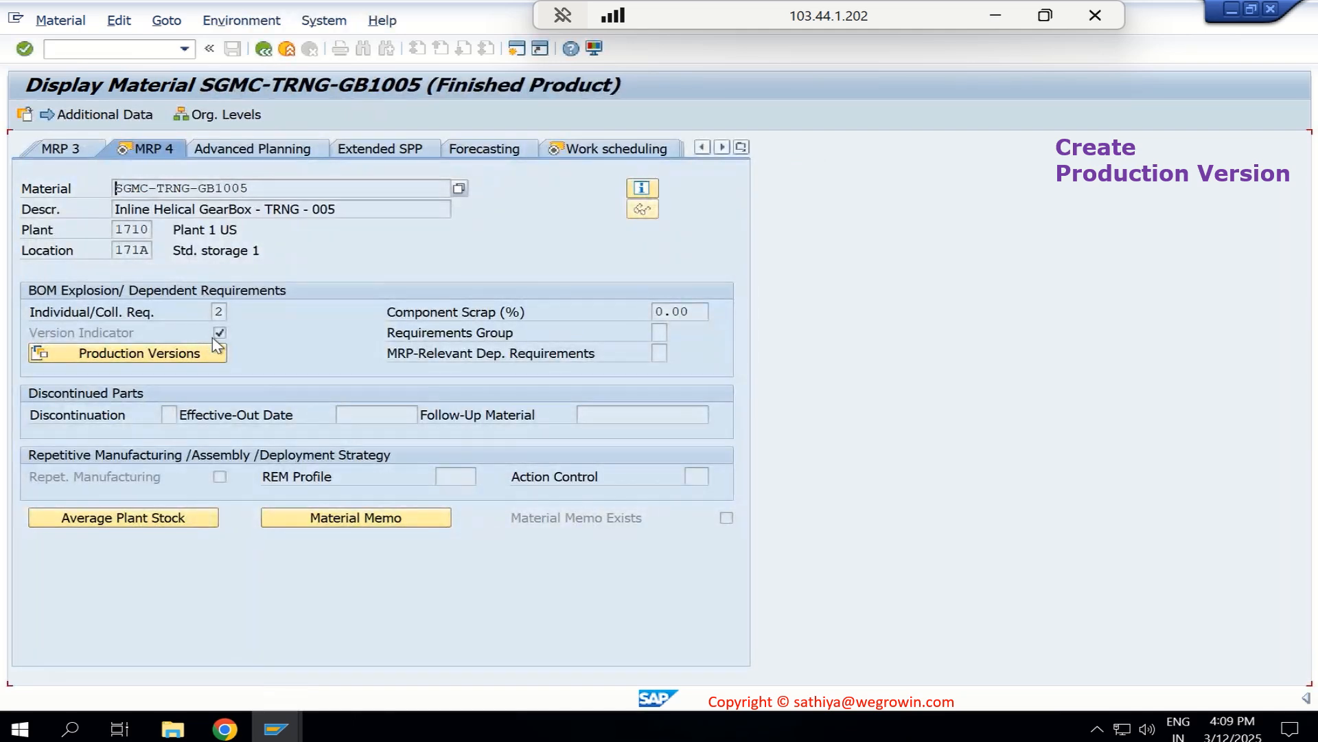
- Check the details of production version V001 from the MRP 4 view and close the version overview
{"action": "left_click", "coordinate": [194, 354]}
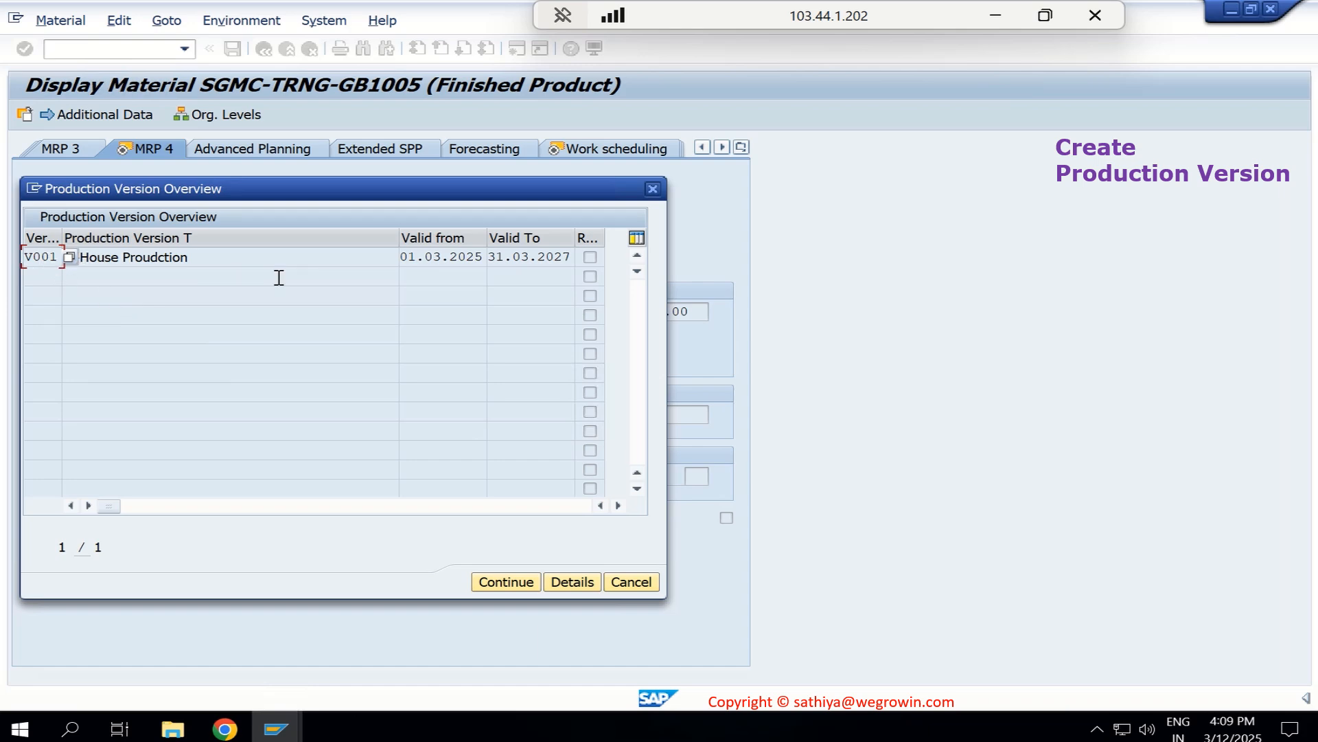
{"action": "left_click", "coordinate": [560, 582]}
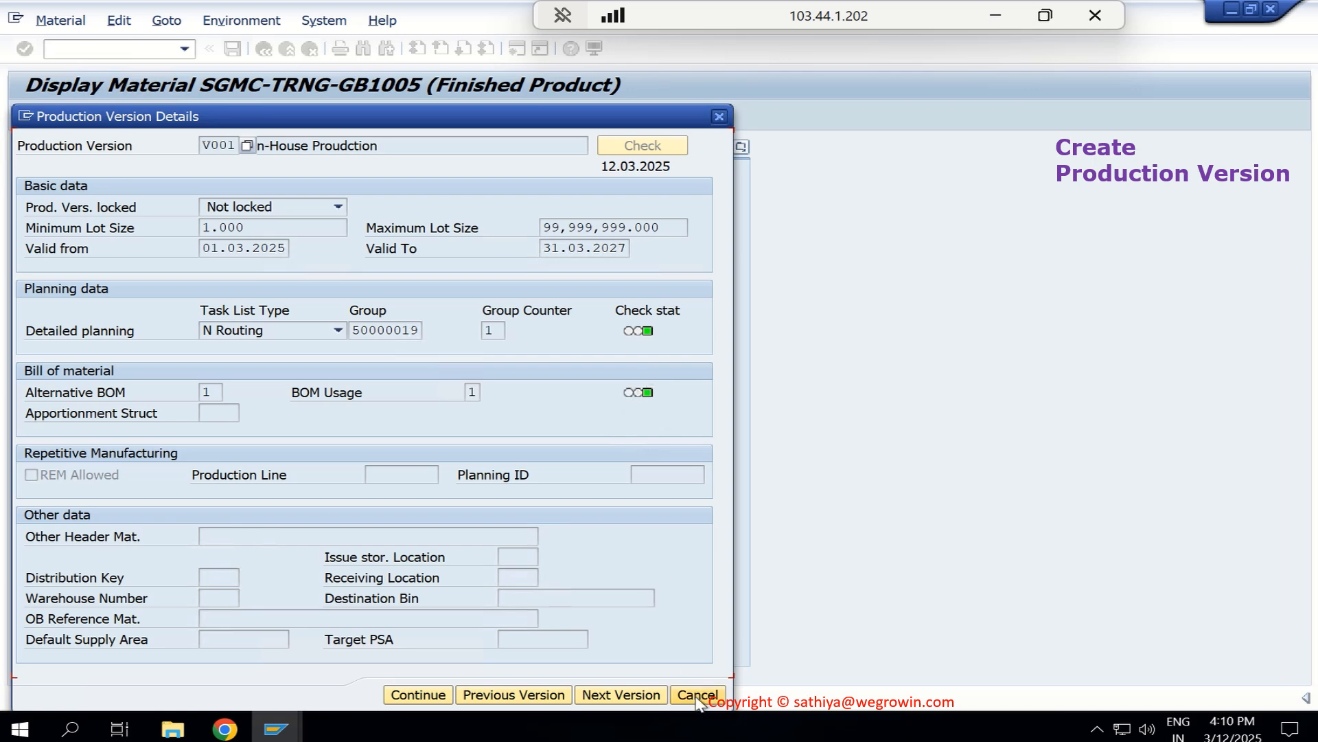
{"action": "left_click", "coordinate": [418, 695]}
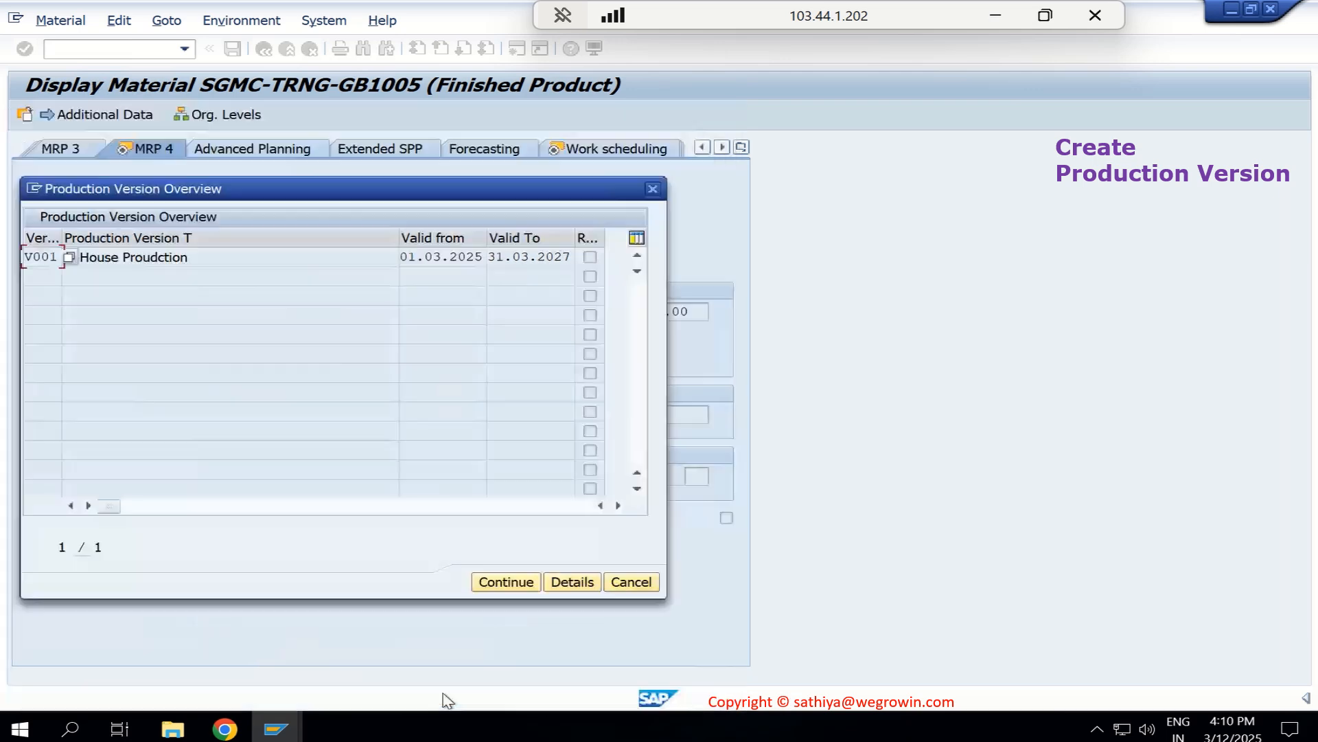
{"action": "left_click", "coordinate": [652, 188]}
- Check the details of production version V001 from the Work Scheduling view and close both version windows
{"action": "left_click", "coordinate": [636, 151]}
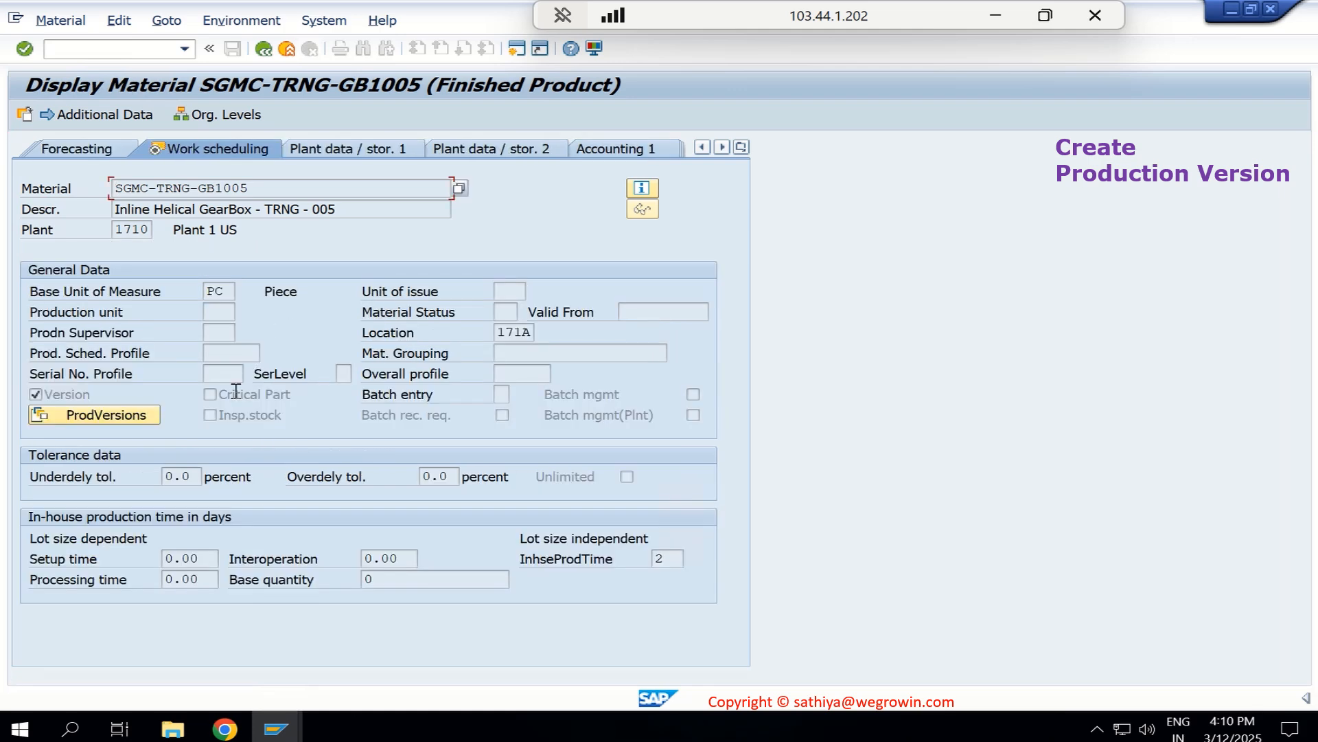
{"action": "left_click", "coordinate": [117, 414]}
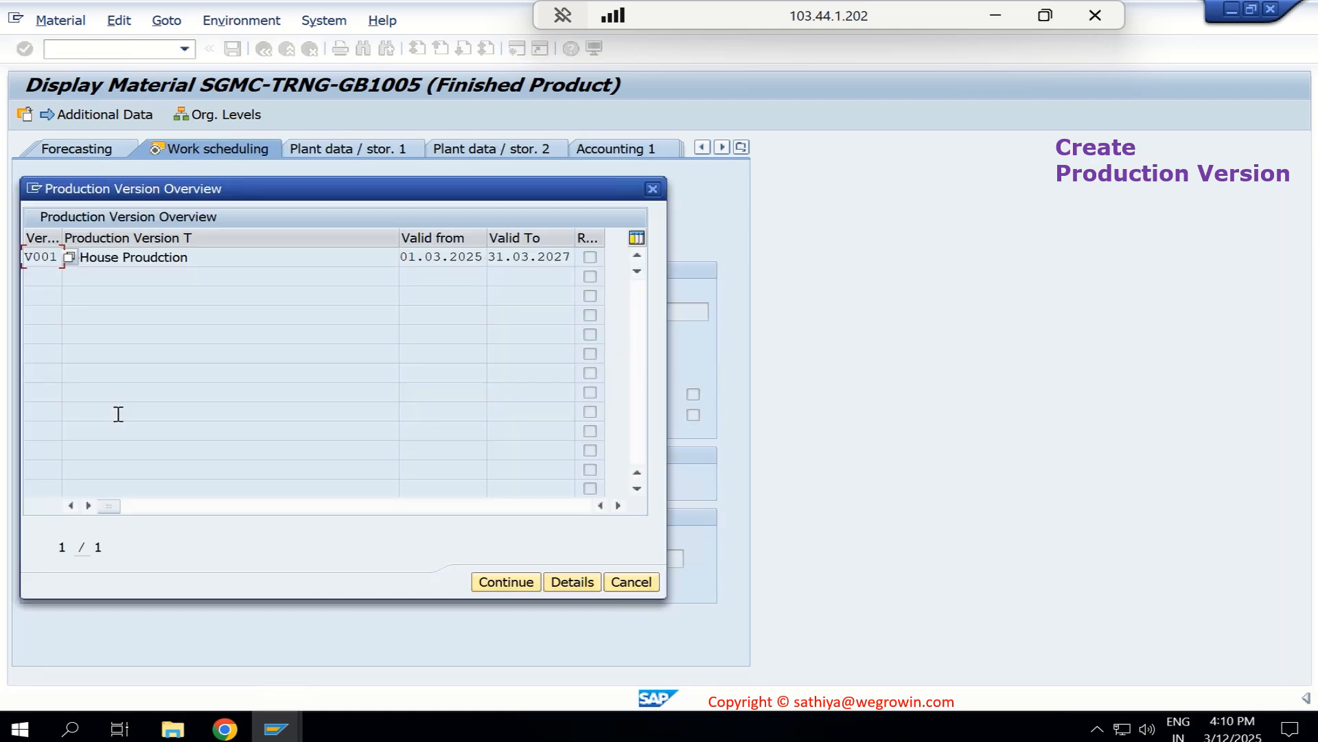
{"action": "left_click", "coordinate": [123, 257]}
{"action": "type", "text": "In-"}
{"action": "left_click", "coordinate": [573, 583]}
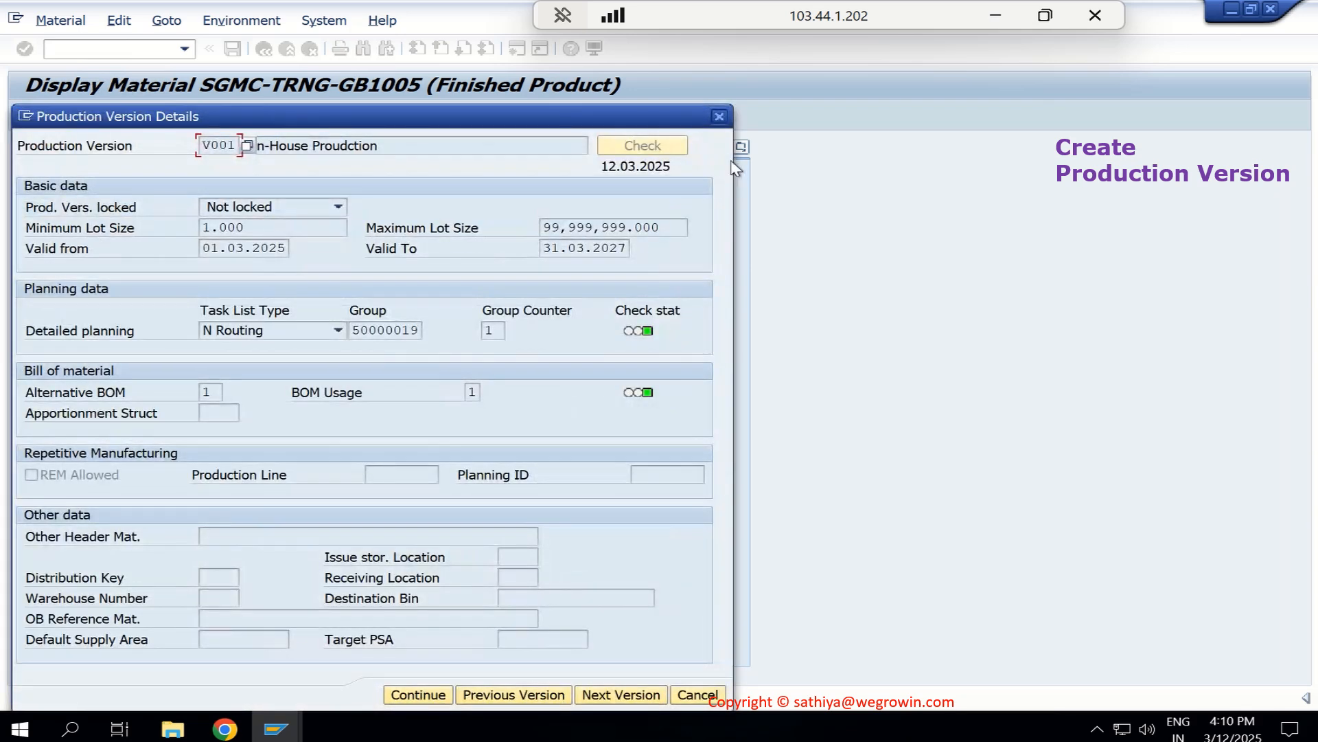
{"action": "left_click", "coordinate": [718, 118]}
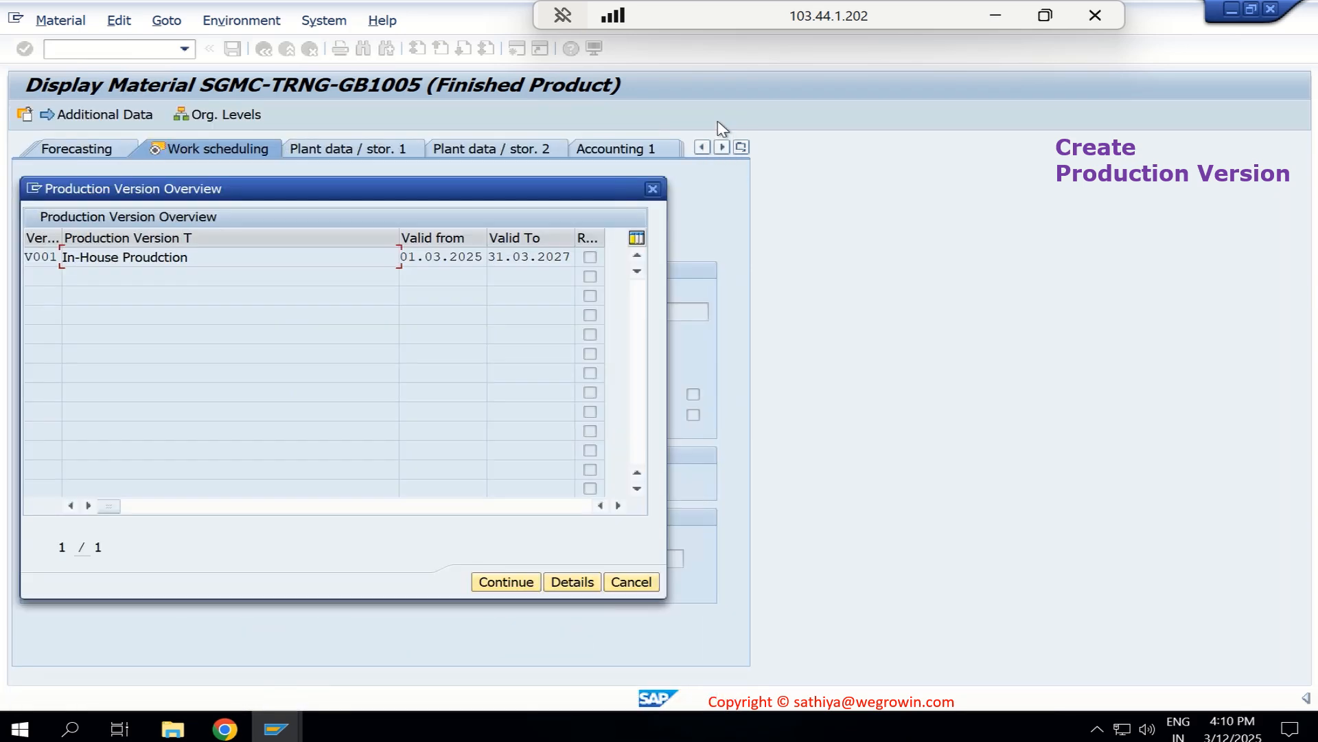
{"action": "left_click", "coordinate": [652, 190]}
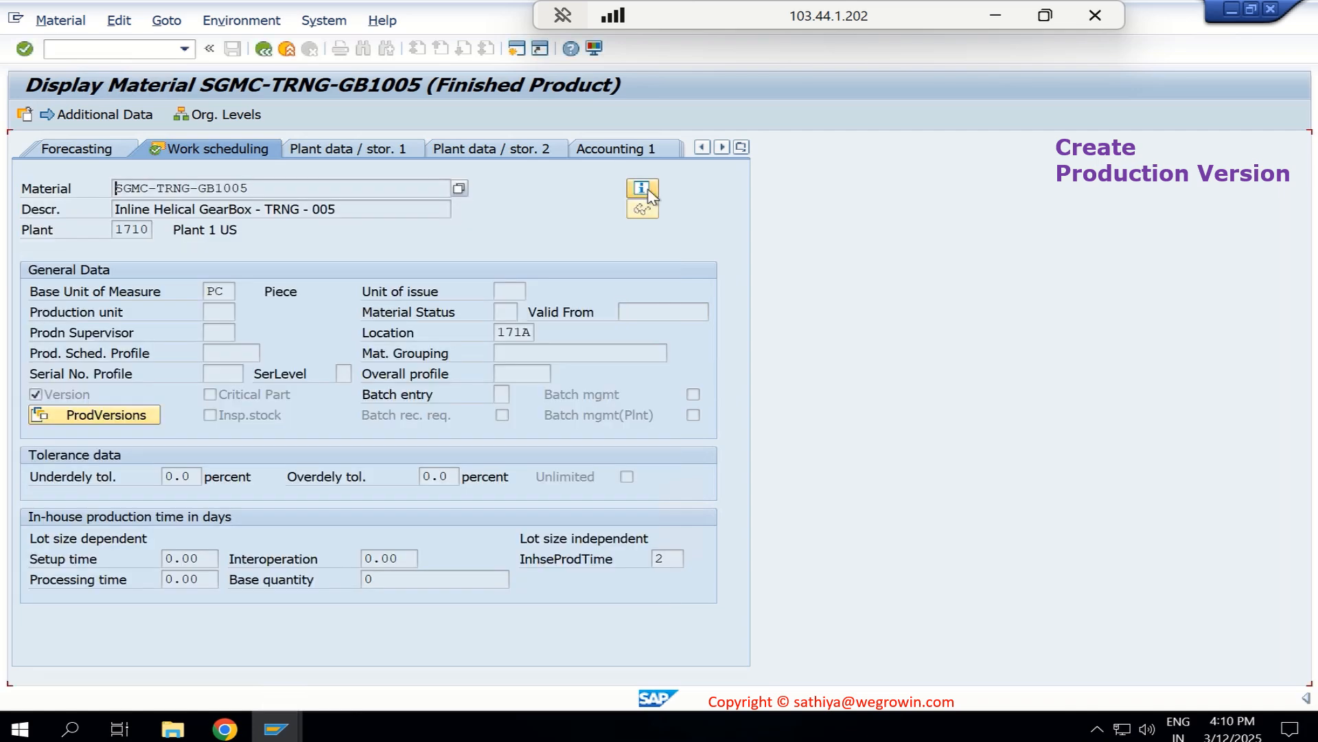